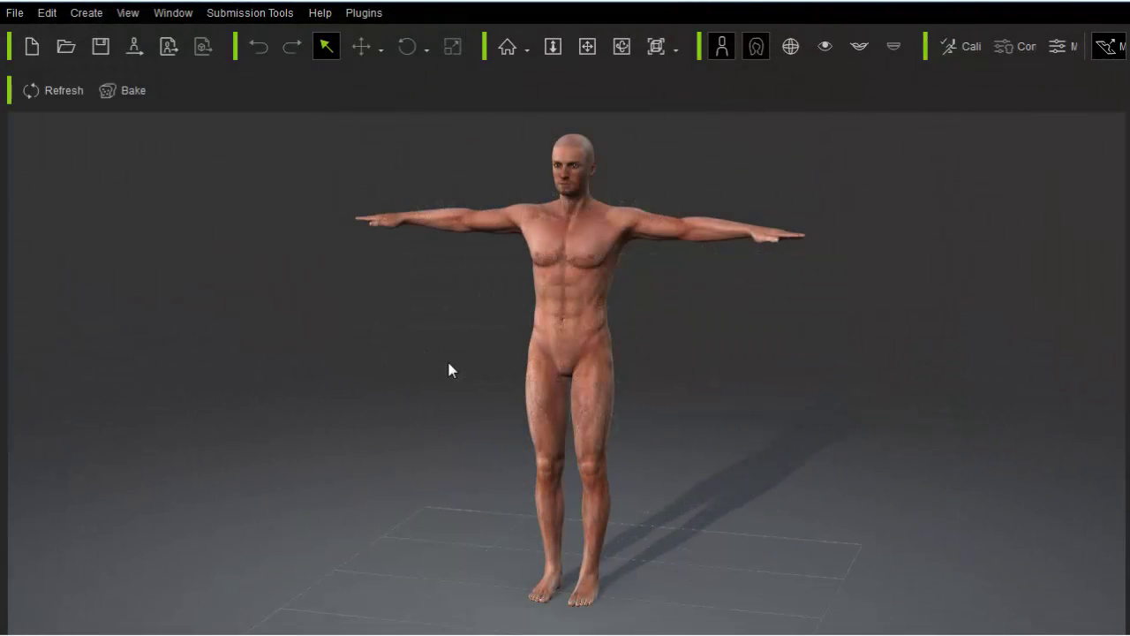
Export the avatar to FBX with Include Calibration Motion unchecked
left_click(14, 12)
mouse_move(124, 227)
left_click(235, 231)
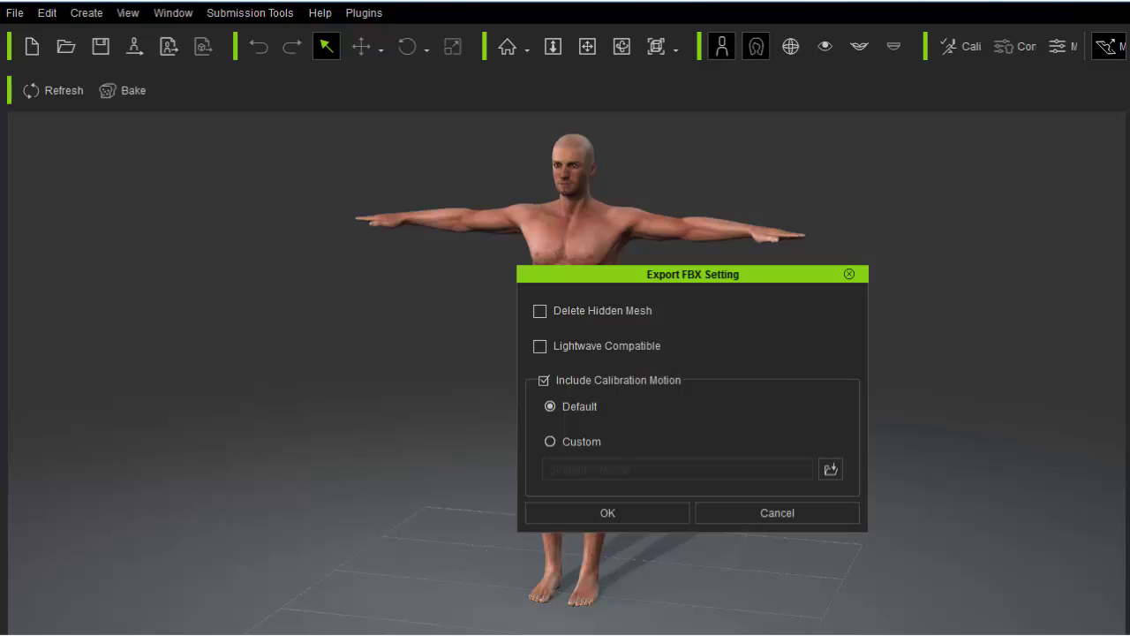
left_click(543, 381)
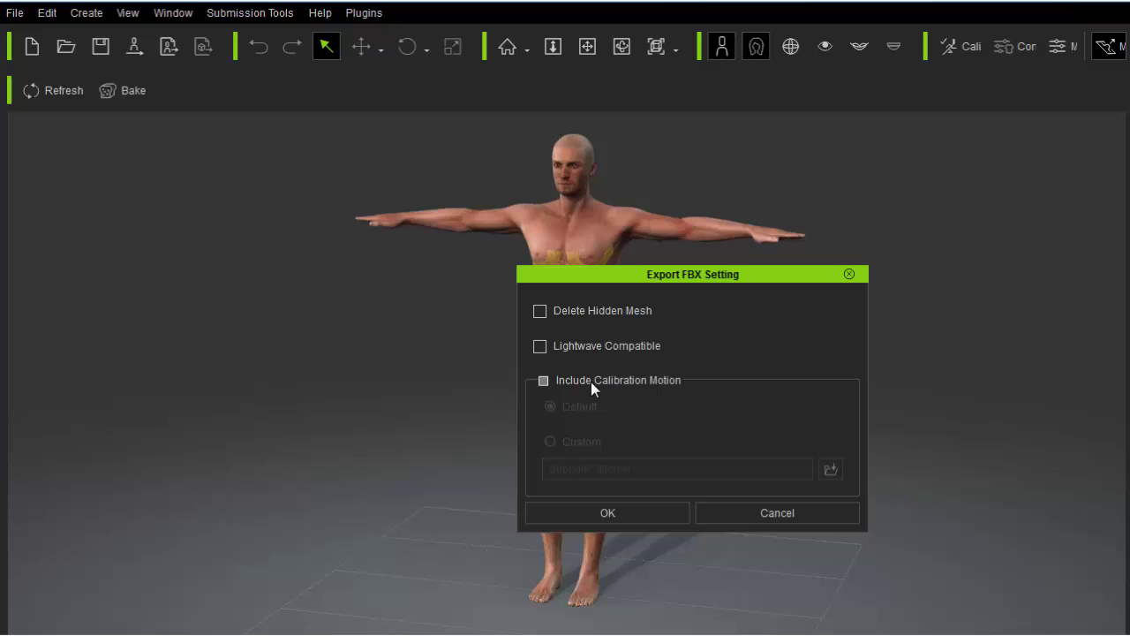
left_click(596, 515)
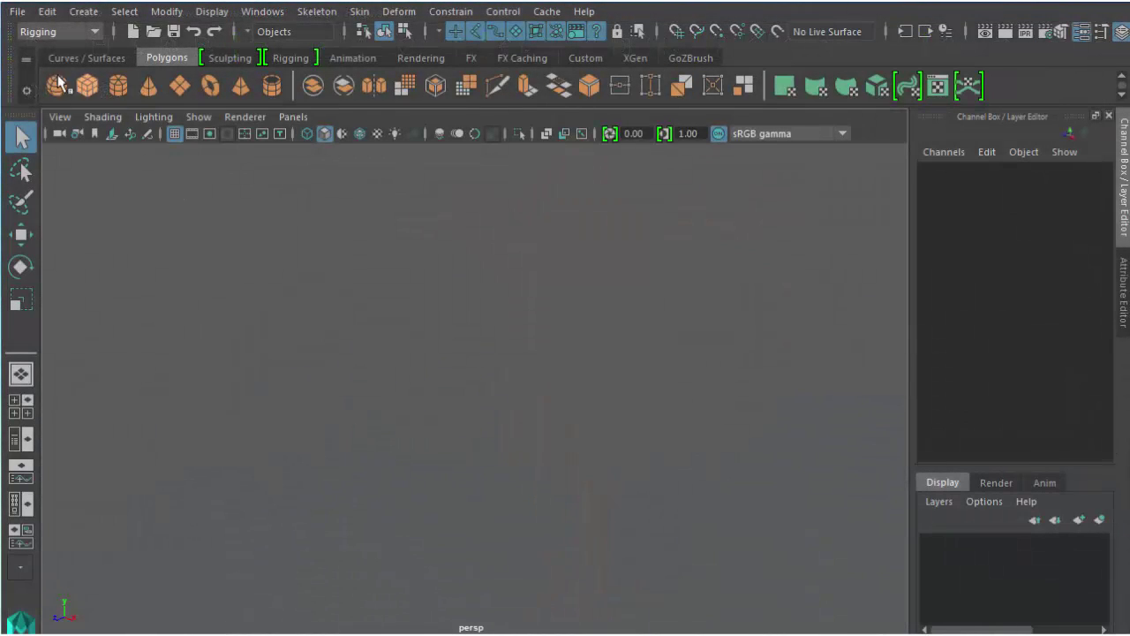
Open the saved glasses scene and import the exported character FBX with default FBX settings
left_click(17, 11)
left_click(51, 58)
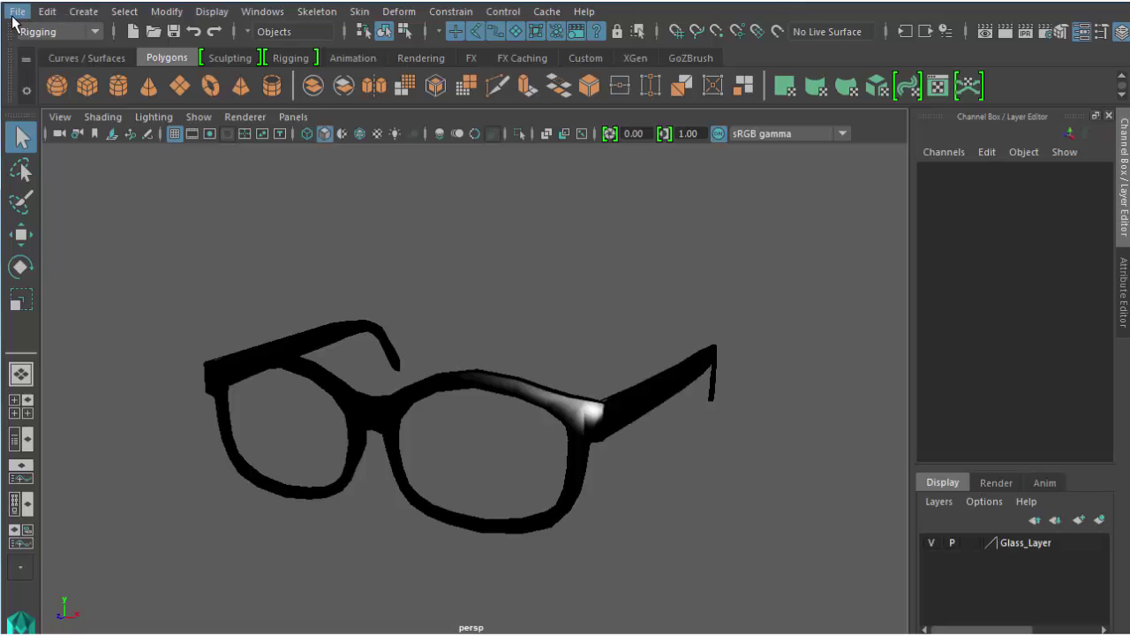
left_click(15, 14)
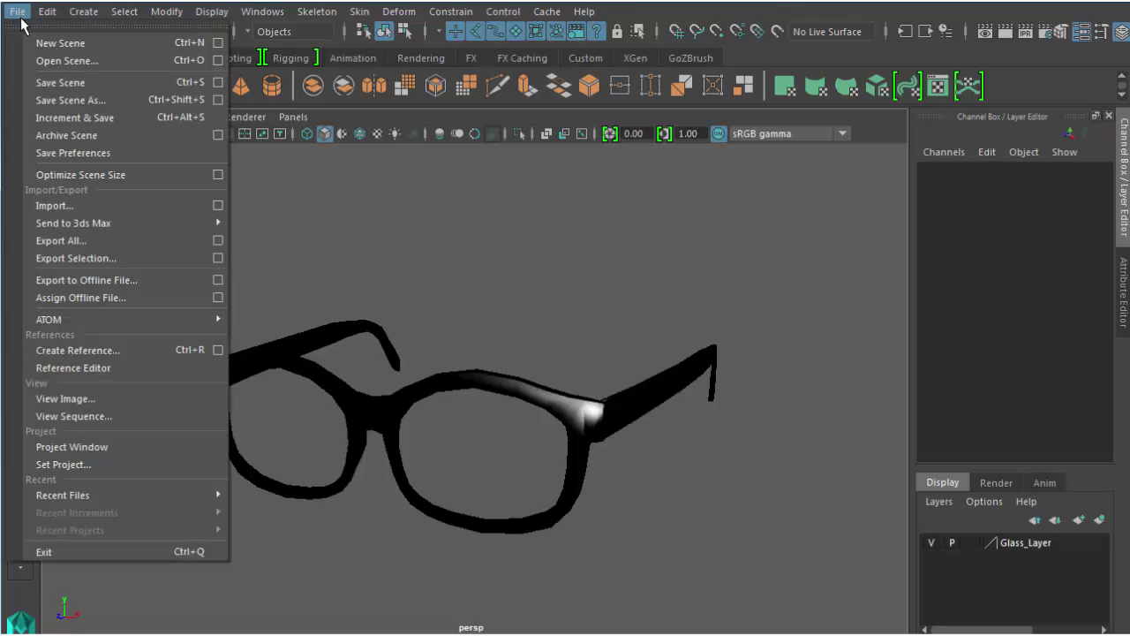
left_click(222, 209)
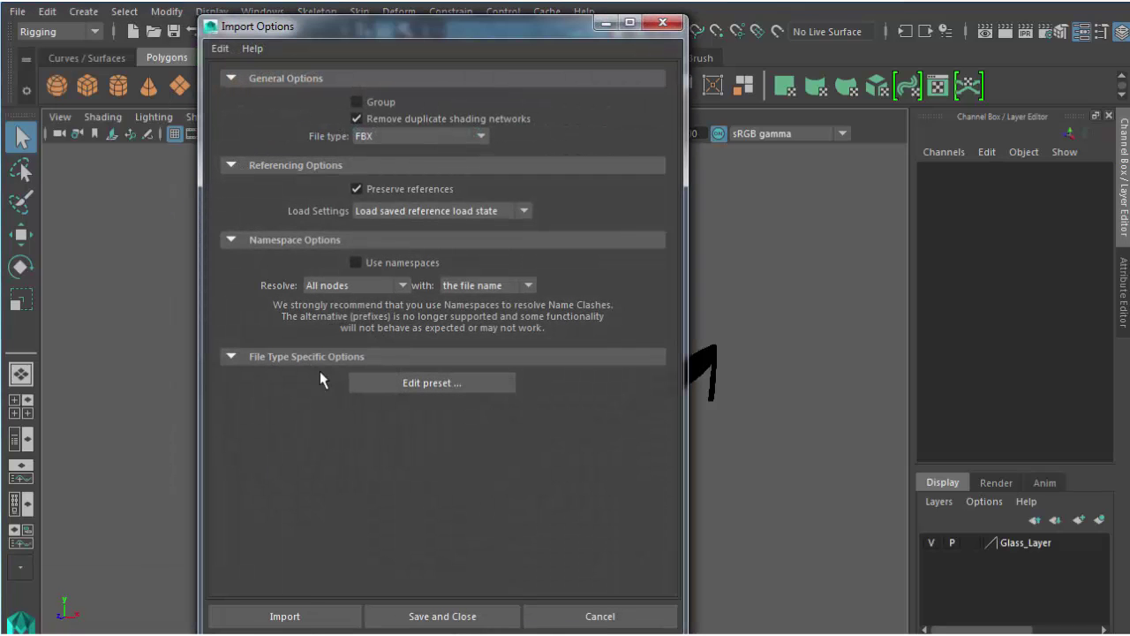
left_click(303, 616)
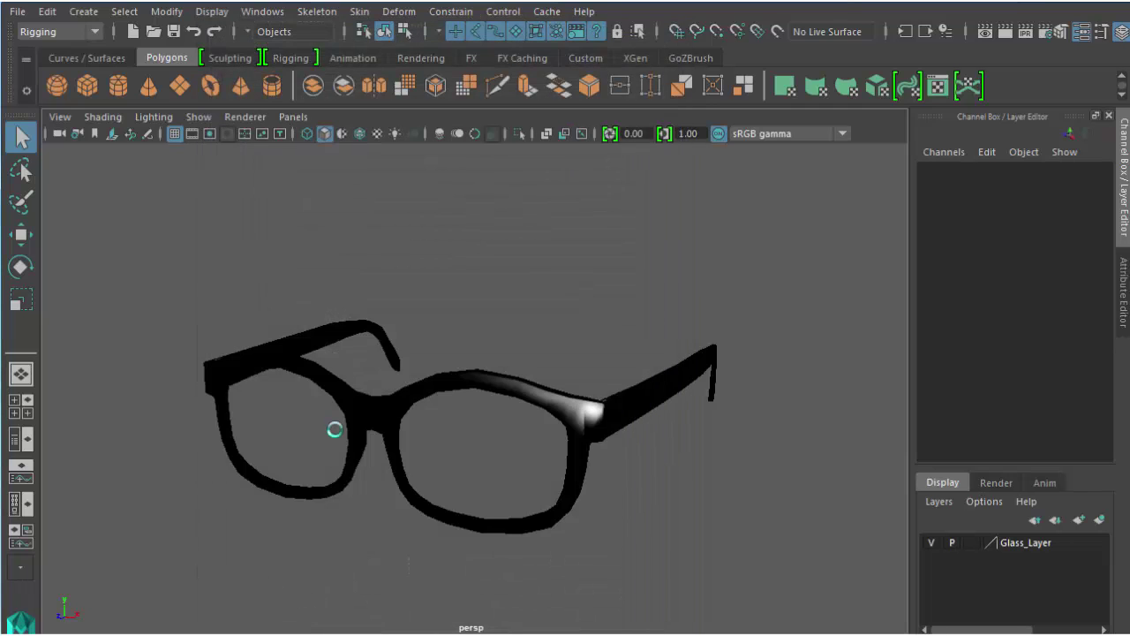
left_click_drag(327, 430, 521, 333, "alt")
Select the glasses with the Move tool (W) and tumble to a close side view
left_click(264, 378)
key("w")
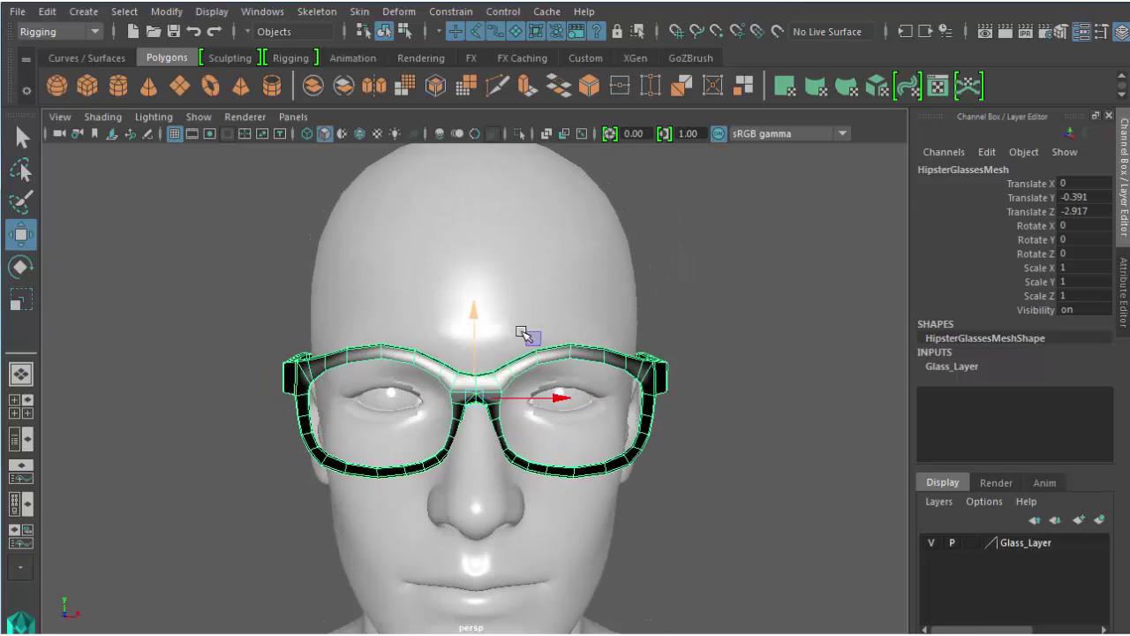
left_click_drag(623, 290, 517, 372, "alt")
Switch to wireframe and parent the glasses mesh under the CC_Base_Head joint
key("4")
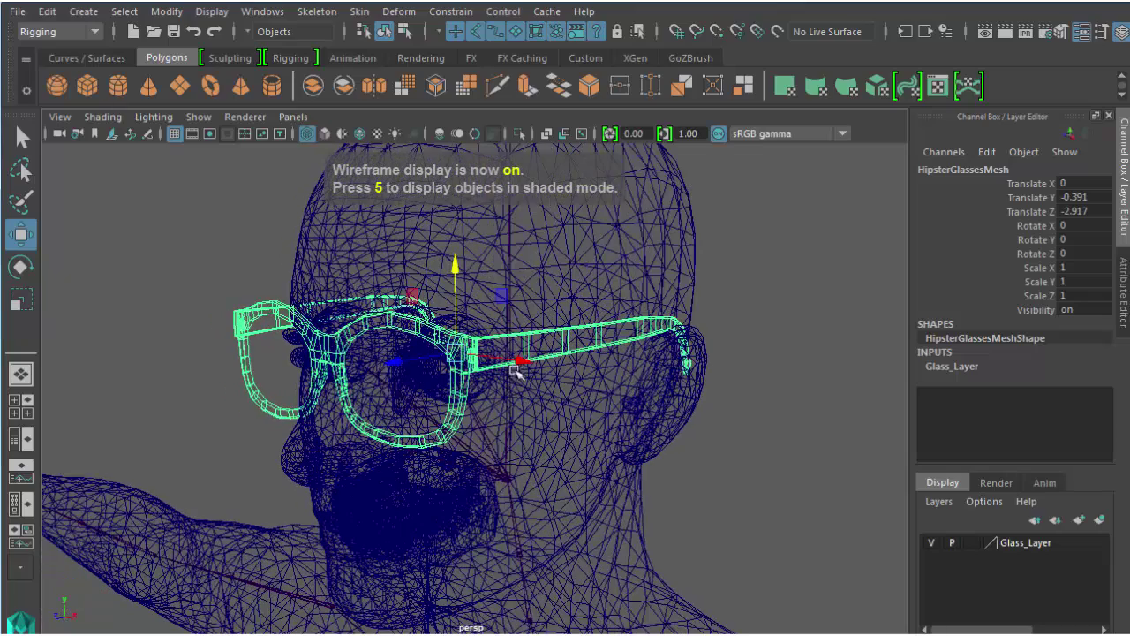
left_click(508, 447)
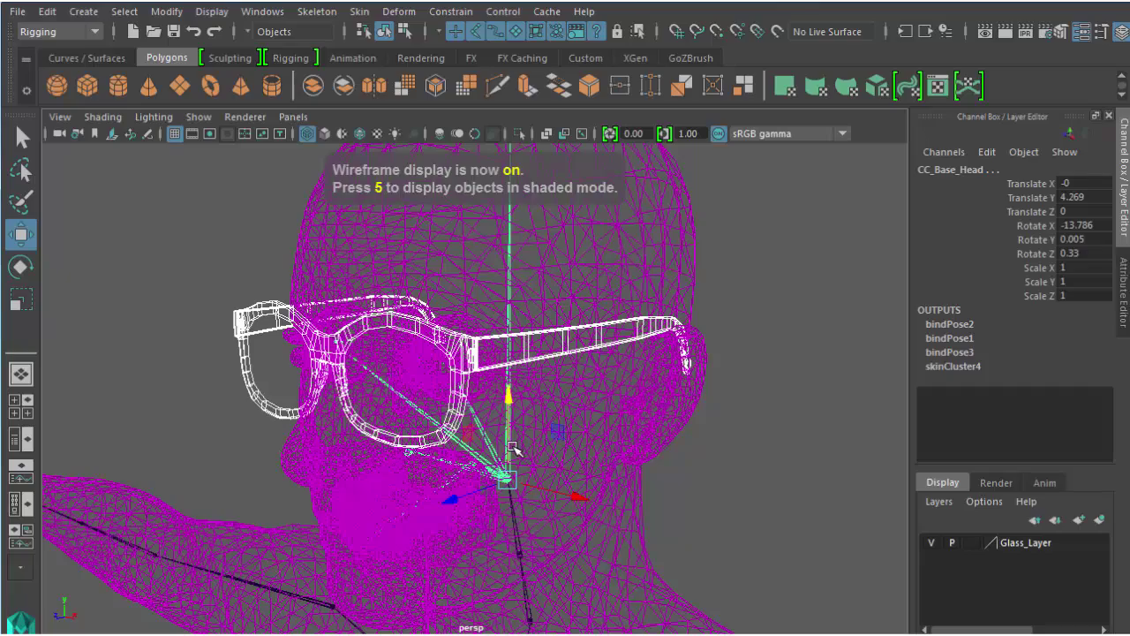
key("ctrl+z")
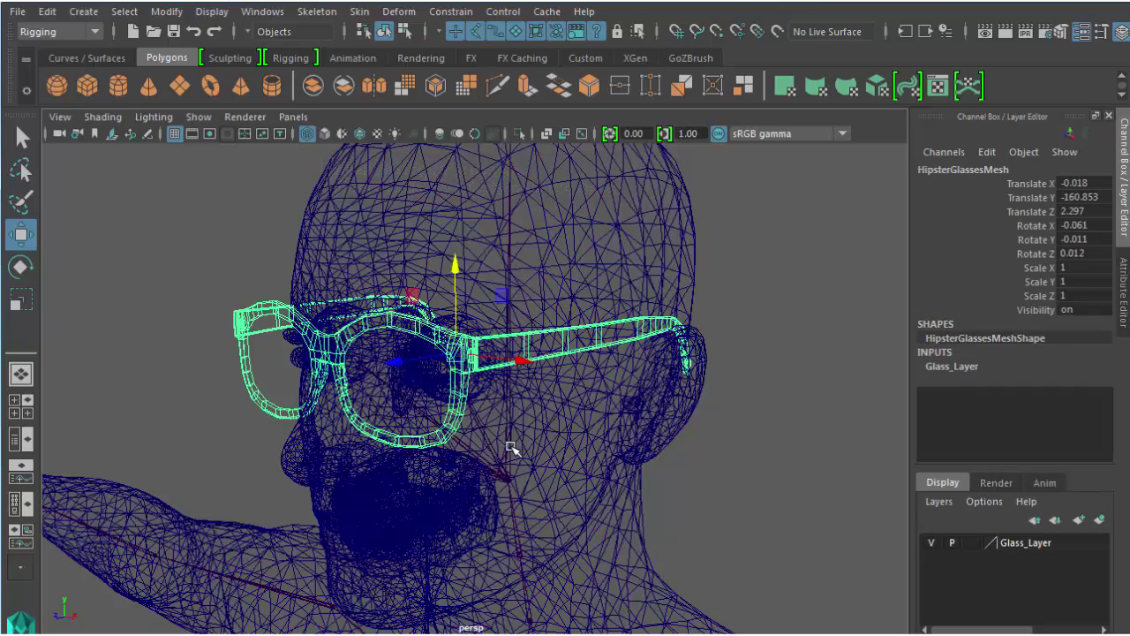
left_click(509, 448)
left_click_drag(509, 448, 484, 389, "alt")
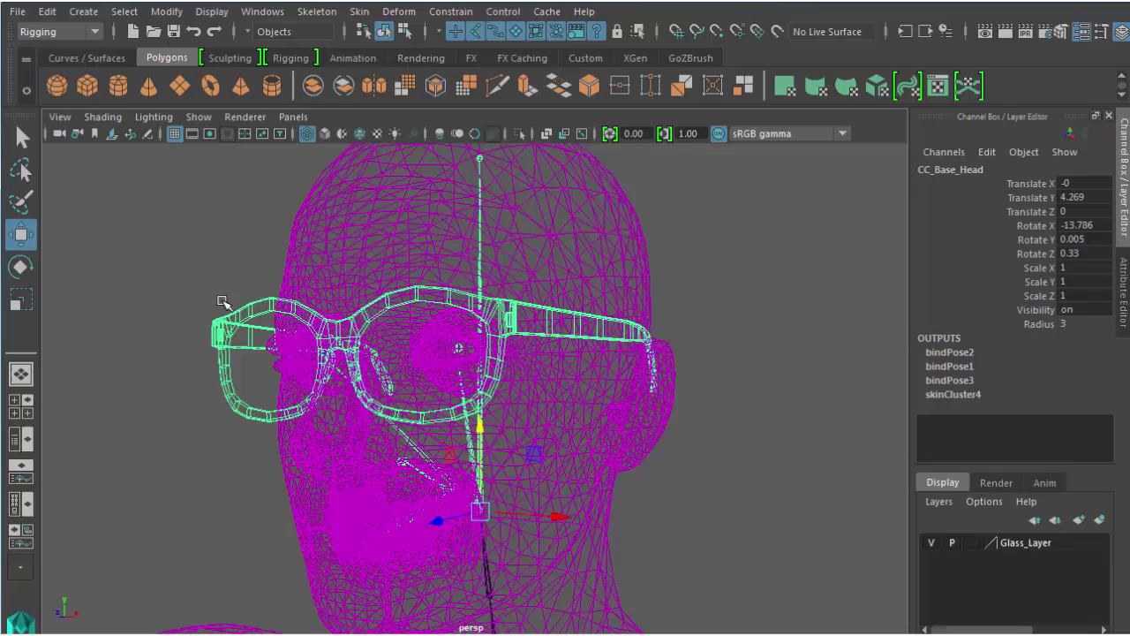
left_click(238, 343)
left_click_drag(295, 335, 288, 339, "alt")
Freeze the glasses' translate and rotate values to zero via Freeze Transformations
left_click(168, 12)
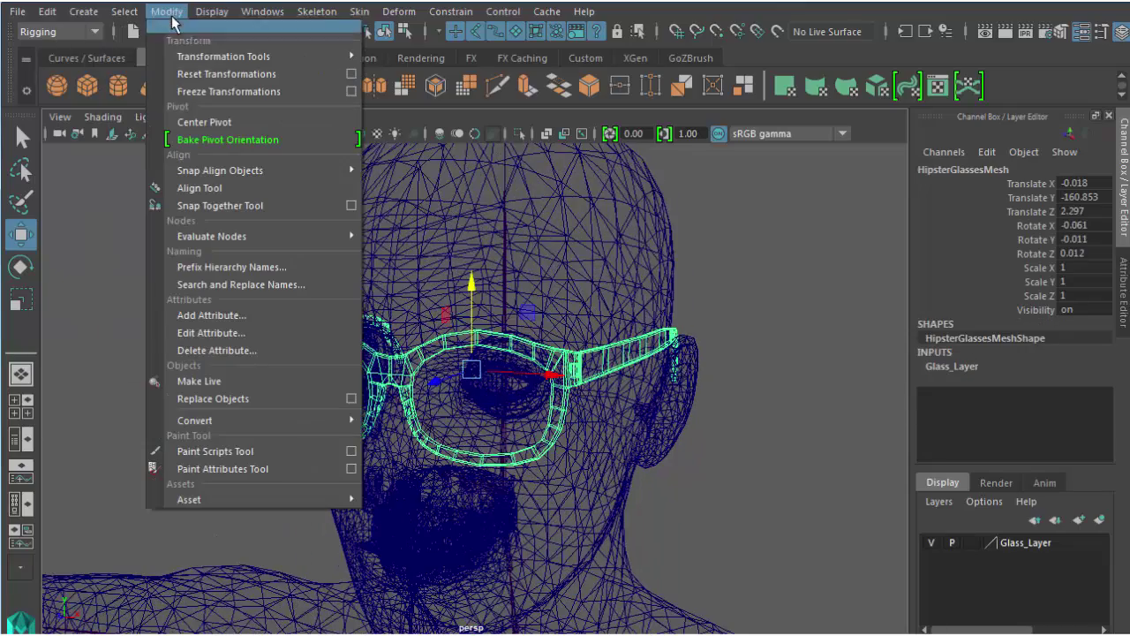
left_click(352, 94)
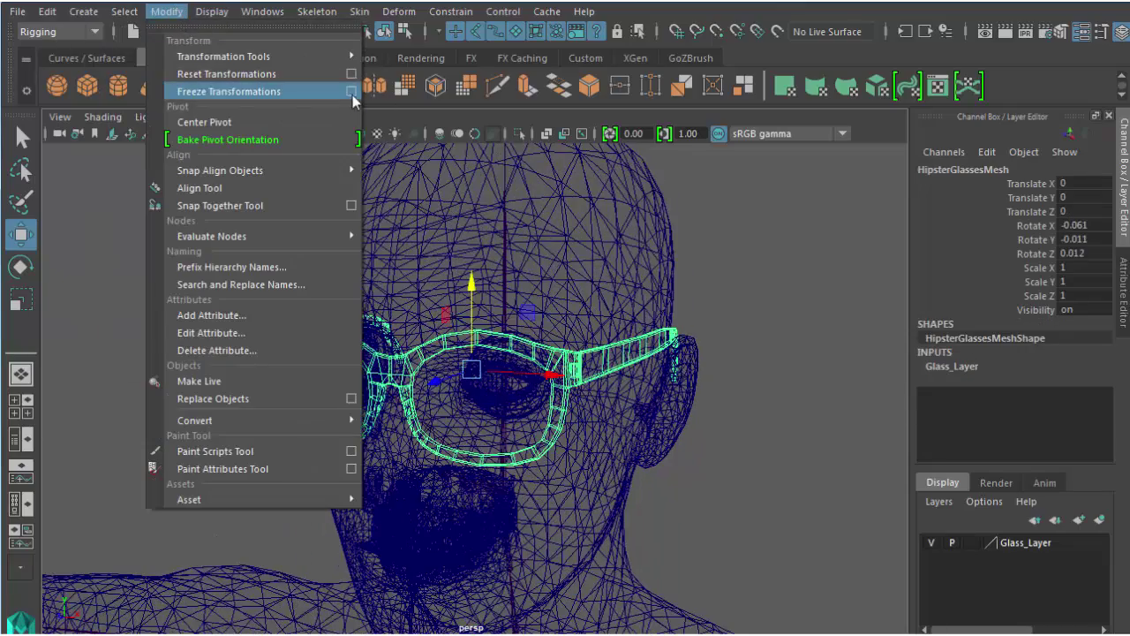
left_click(352, 94)
left_click_drag(433, 30, 376, 282)
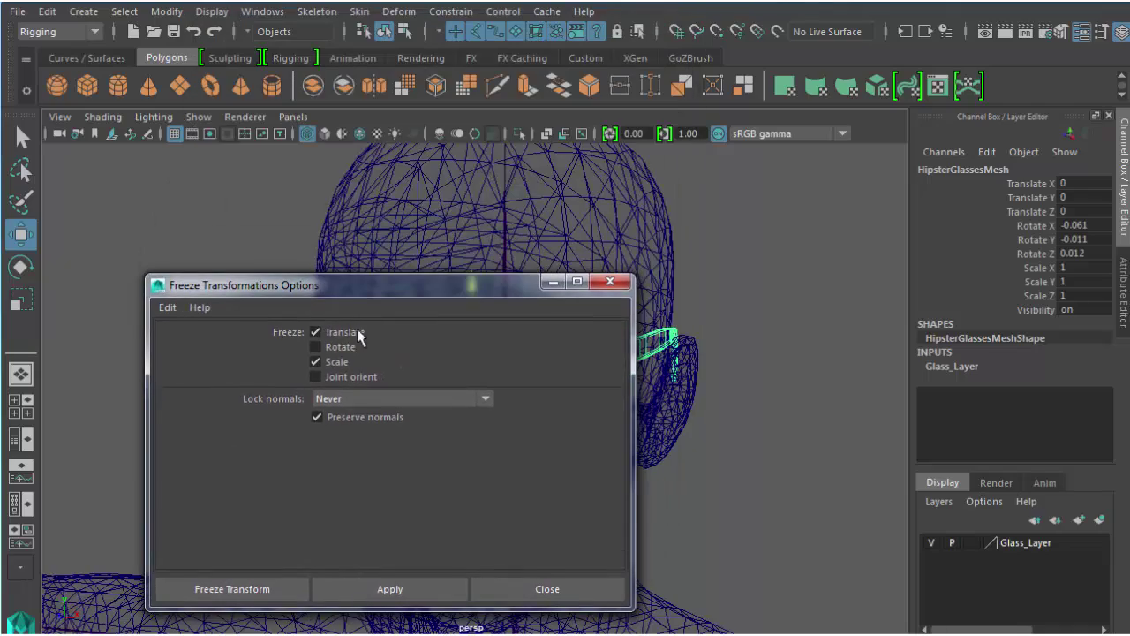
left_click(328, 348)
left_click(376, 583)
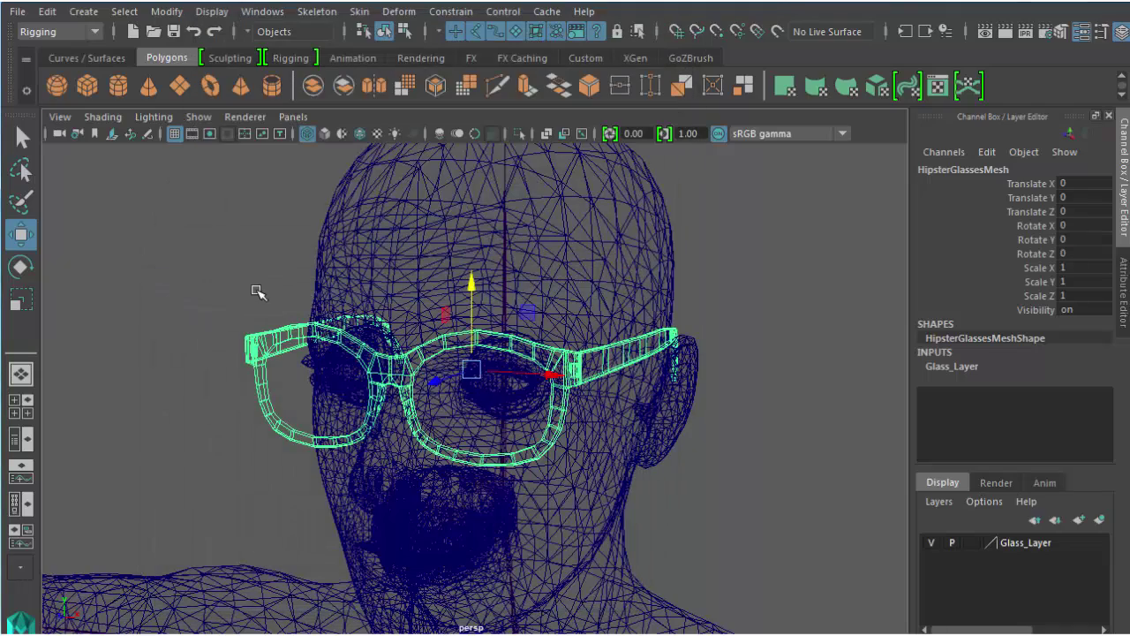
left_click(239, 273)
mouse_move(240, 273)
left_mouse_down("alt")
mouse_move(202, 253)
mouse_move(214, 240)
left_mouse_up("alt")
Return to shaded view and select CC_Base_Body through CC_Base_Eye in the Outliner
key("5")
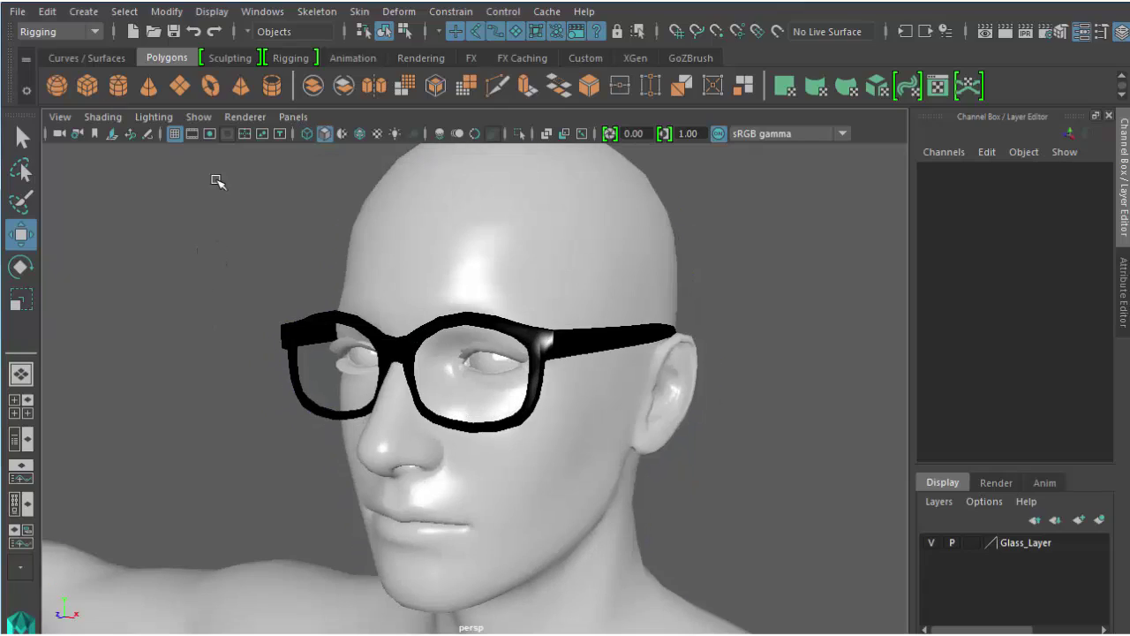
left_click(262, 11)
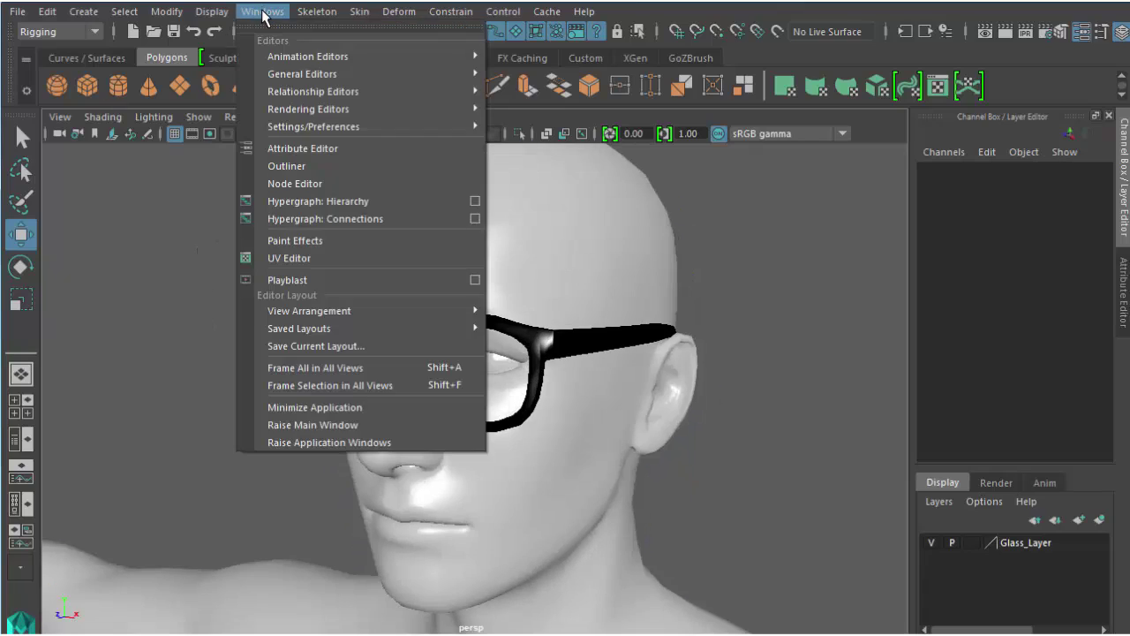
left_click(309, 167)
left_click(163, 331)
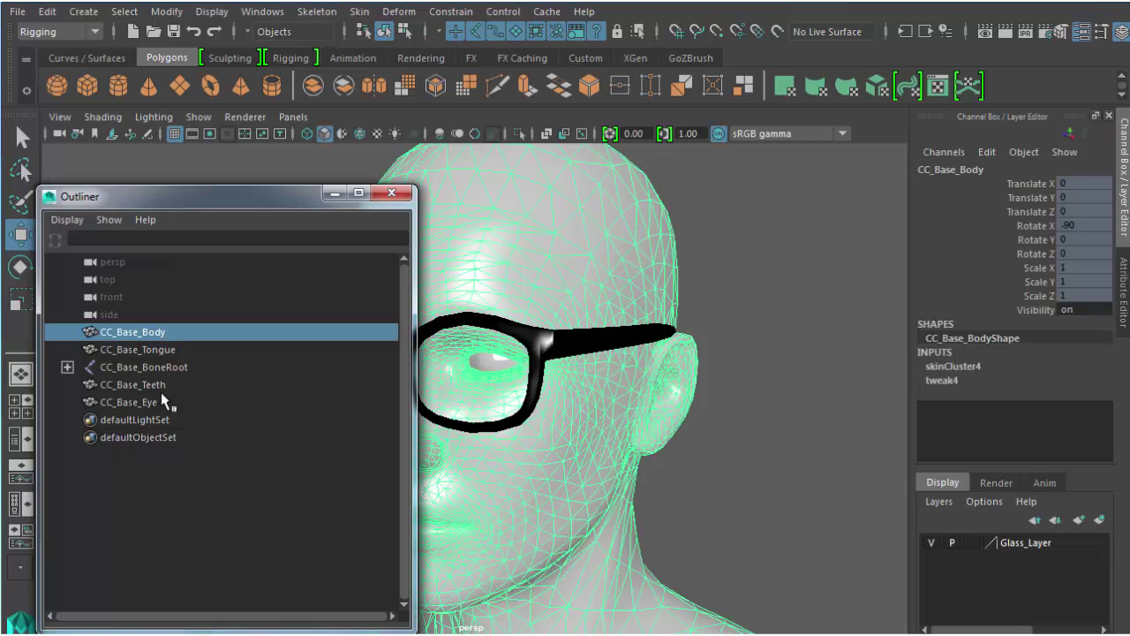
left_click(162, 401, "shift")
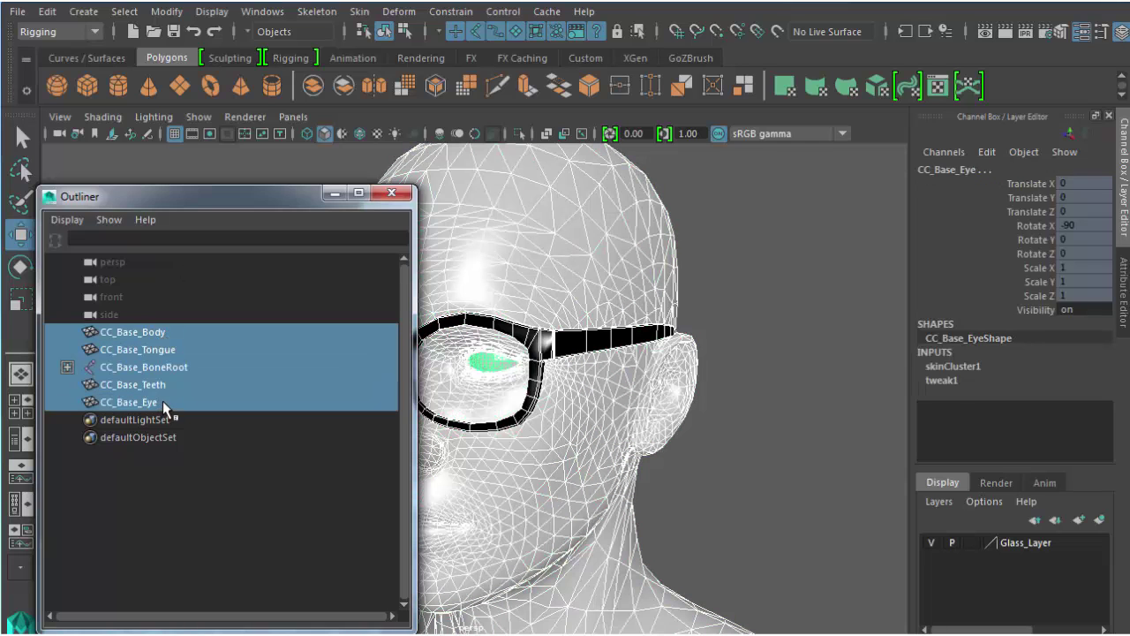
left_click(401, 195)
Export the selection with File type set to FBX export
left_click(16, 11)
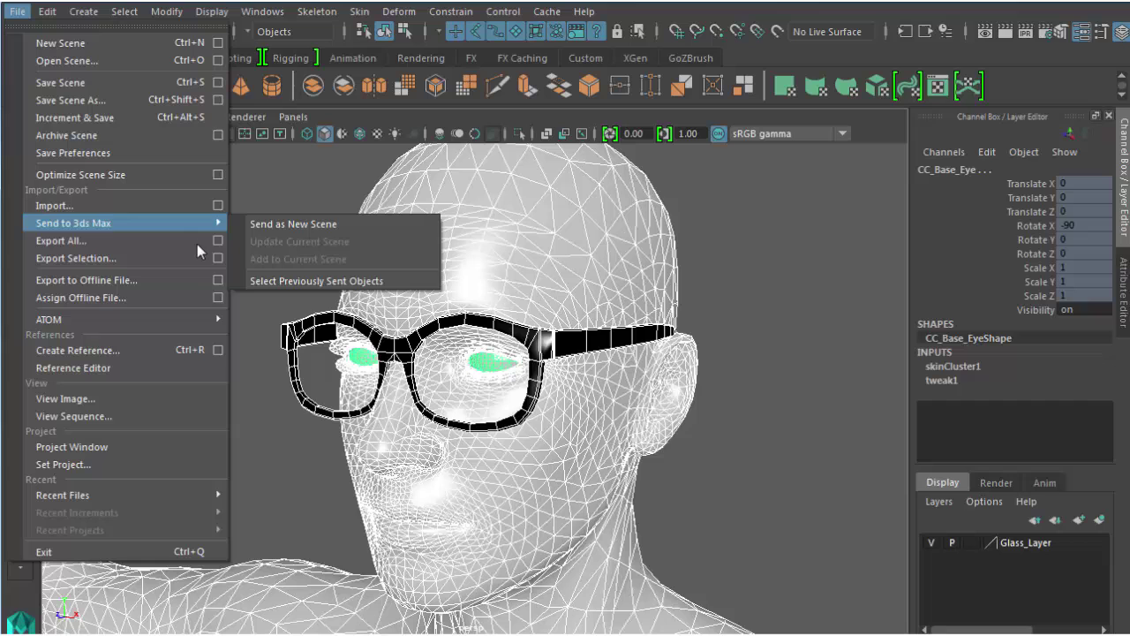
left_click(219, 257)
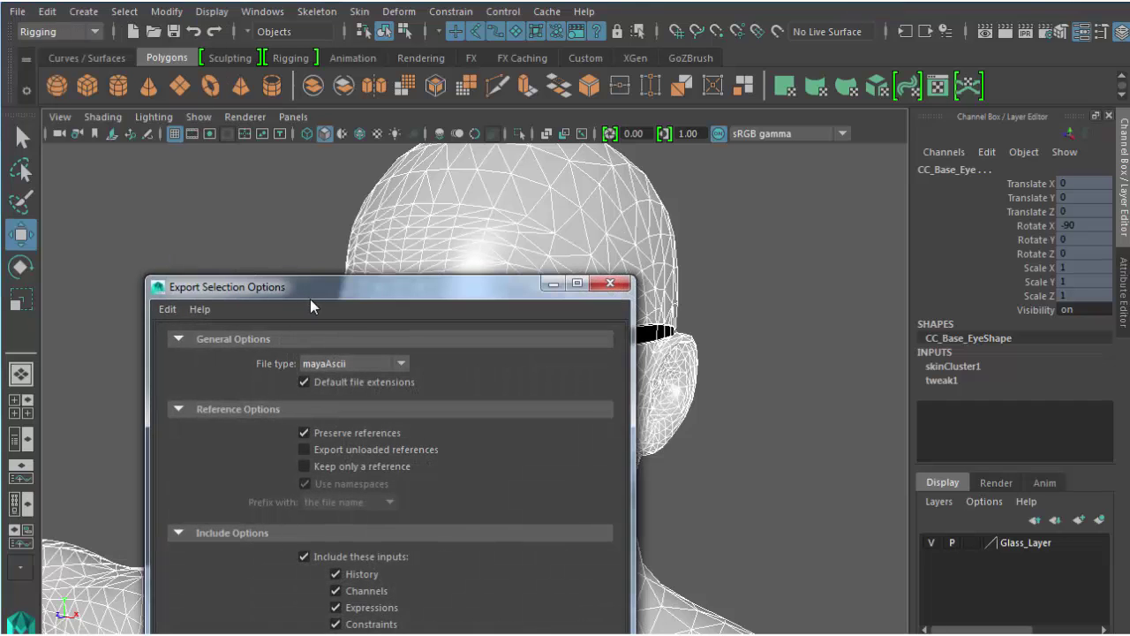
left_click_drag(310, 299, 360, 108)
left_click(449, 173)
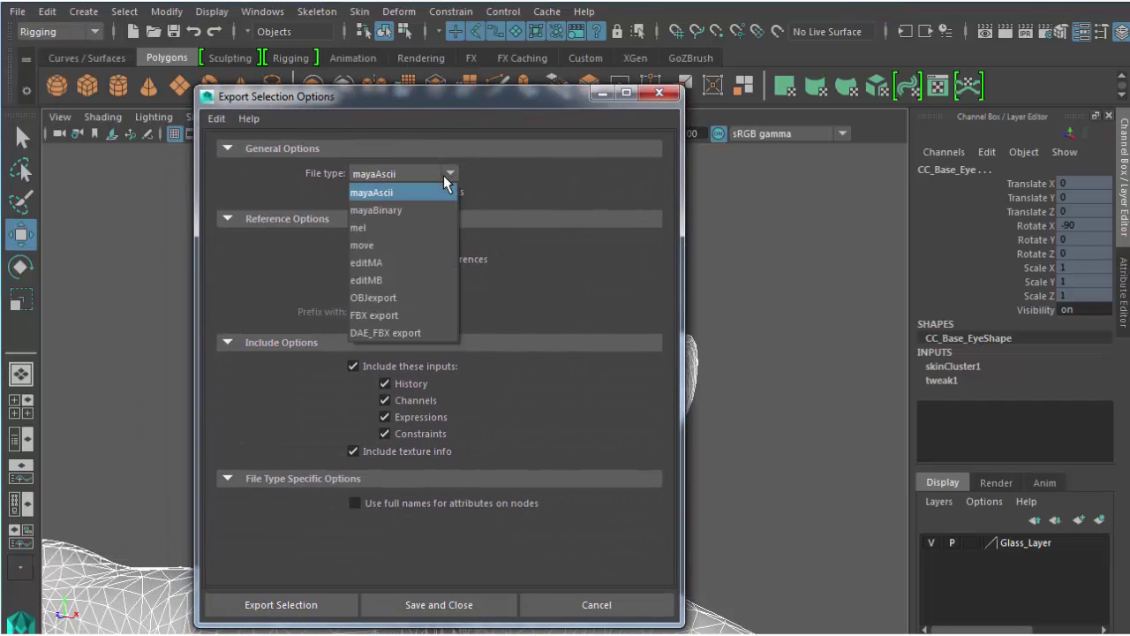
left_click(395, 314)
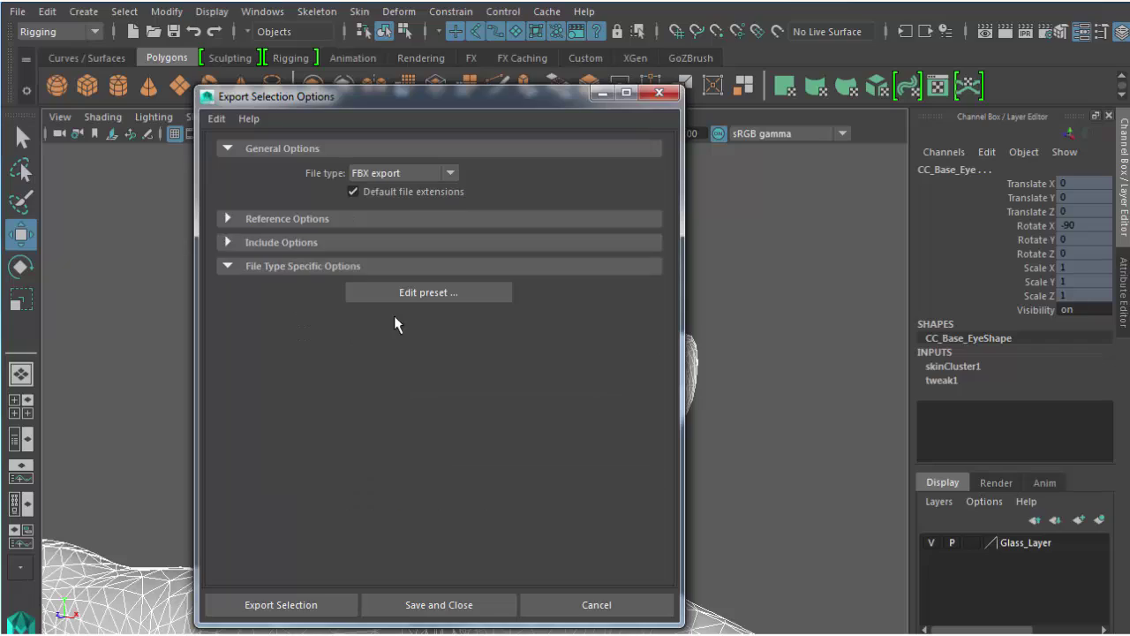
left_click(304, 616)
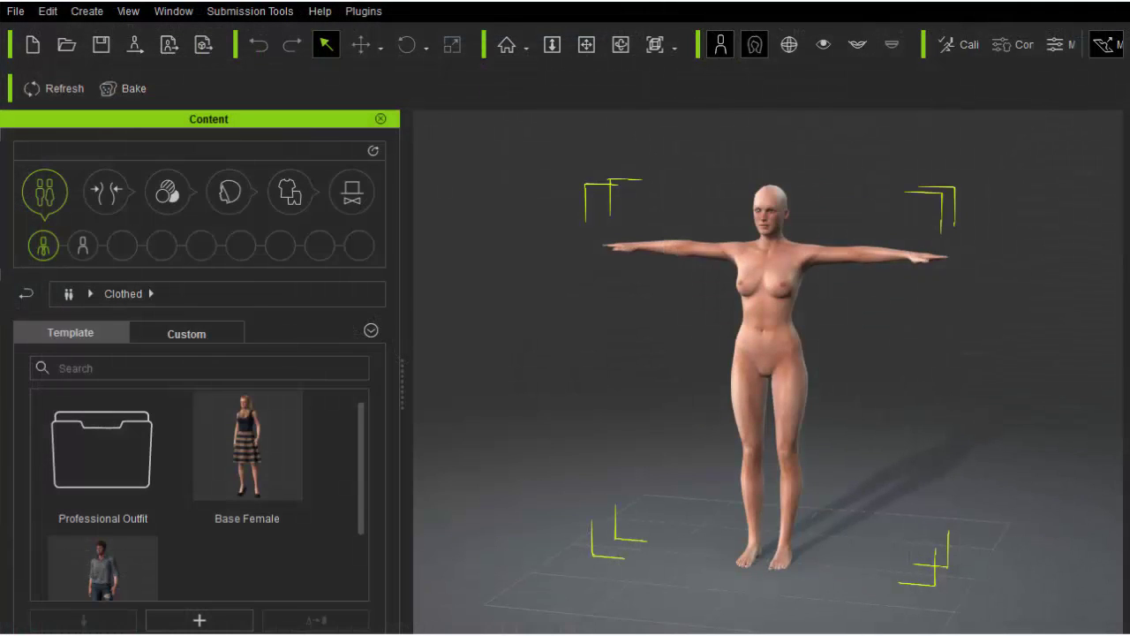
Drag Glasses.fbx into the viewport and accept Create Asset with Eyes/Teeth/Accessory mesh types
left_click_drag(4, 318, 523, 376)
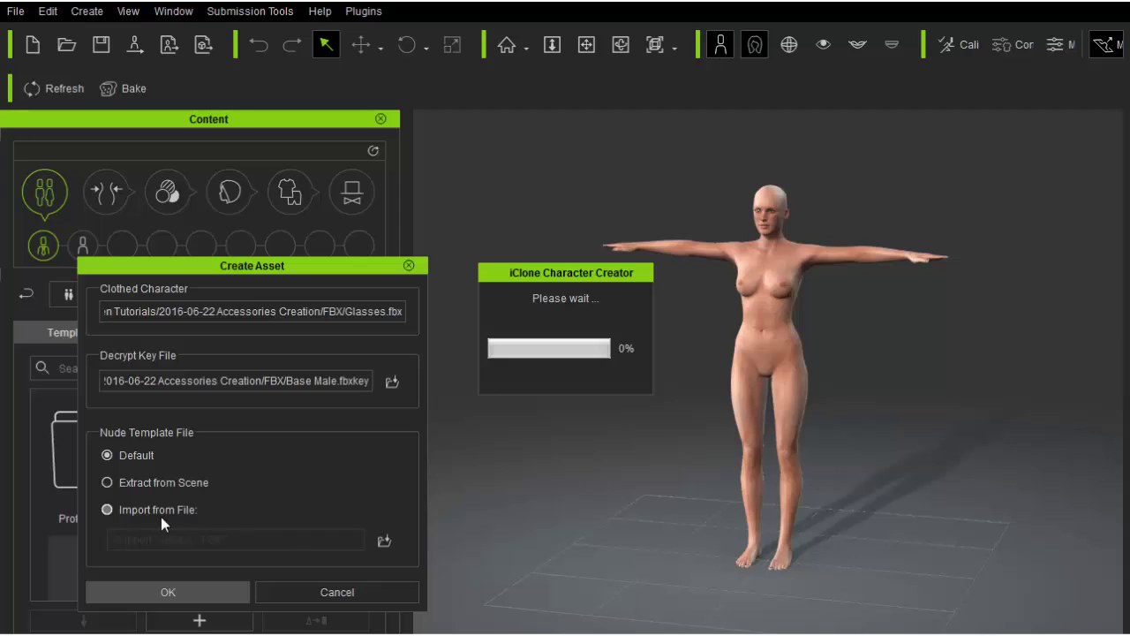
left_click(170, 588)
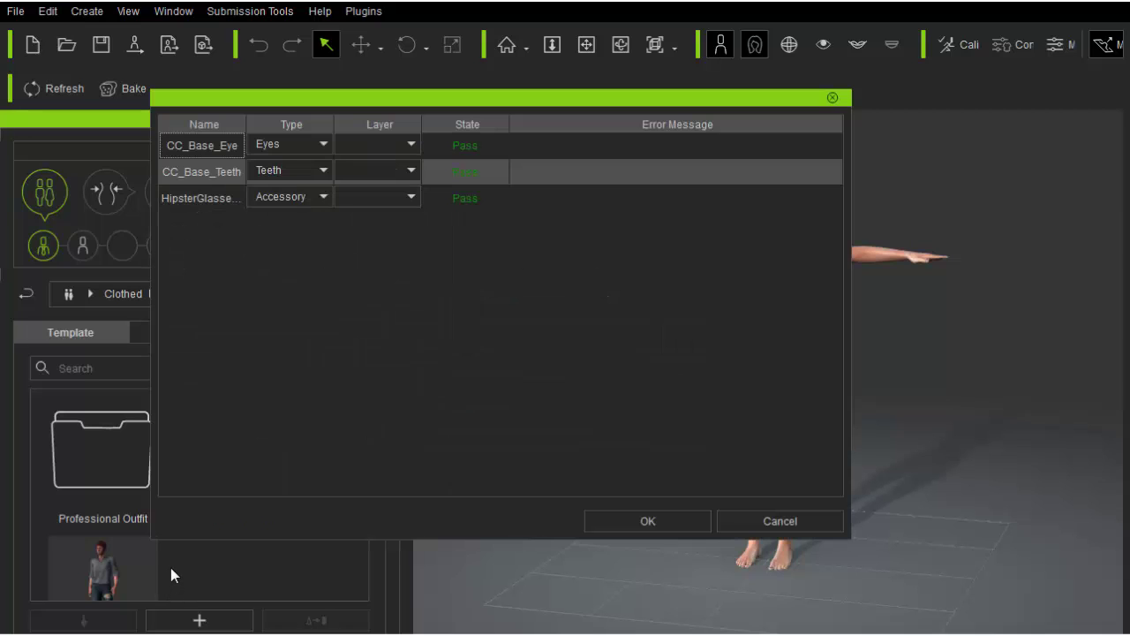
left_click(650, 522)
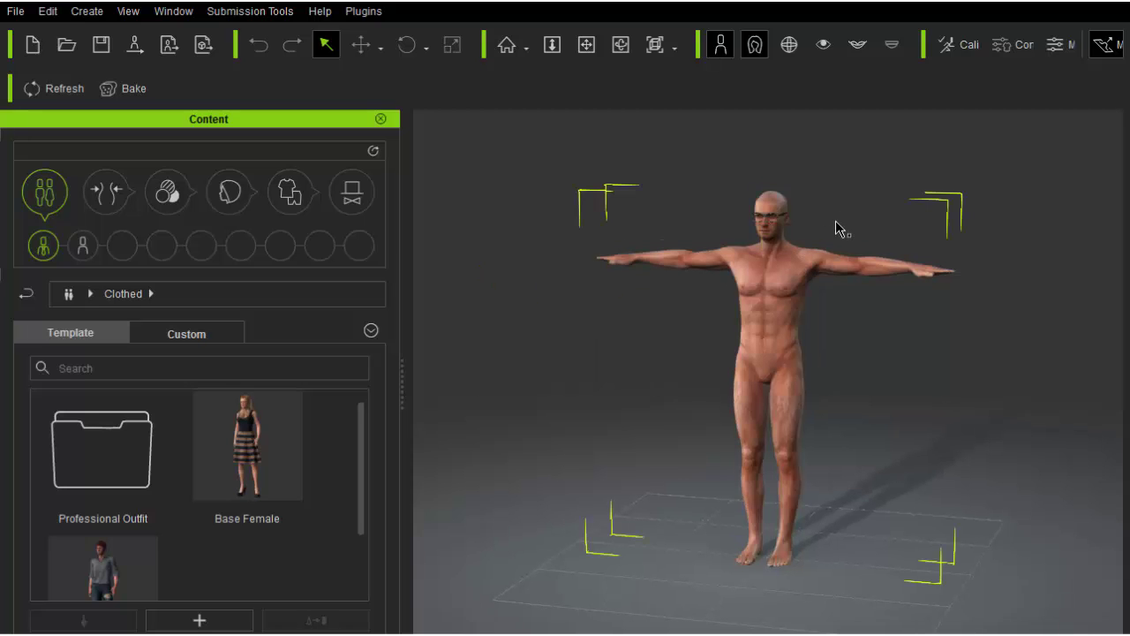
Frame the character's face and select the glasses
middle_click_drag(798, 277, 769, 371)
scroll(801, 511, "down", 2)
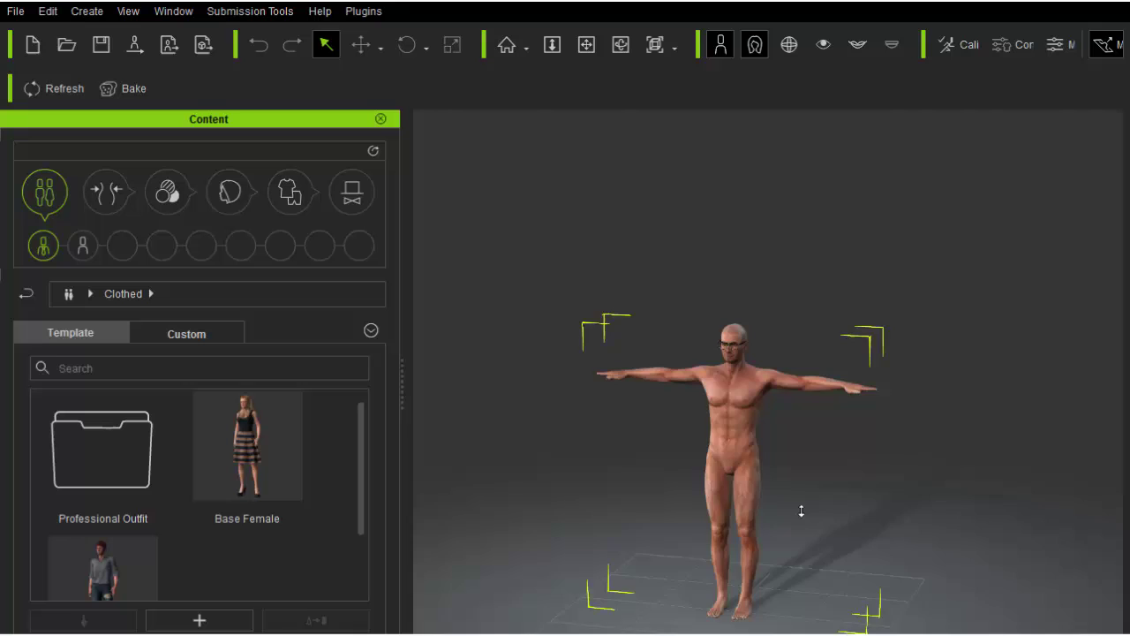
scroll(801, 510, "up", 5)
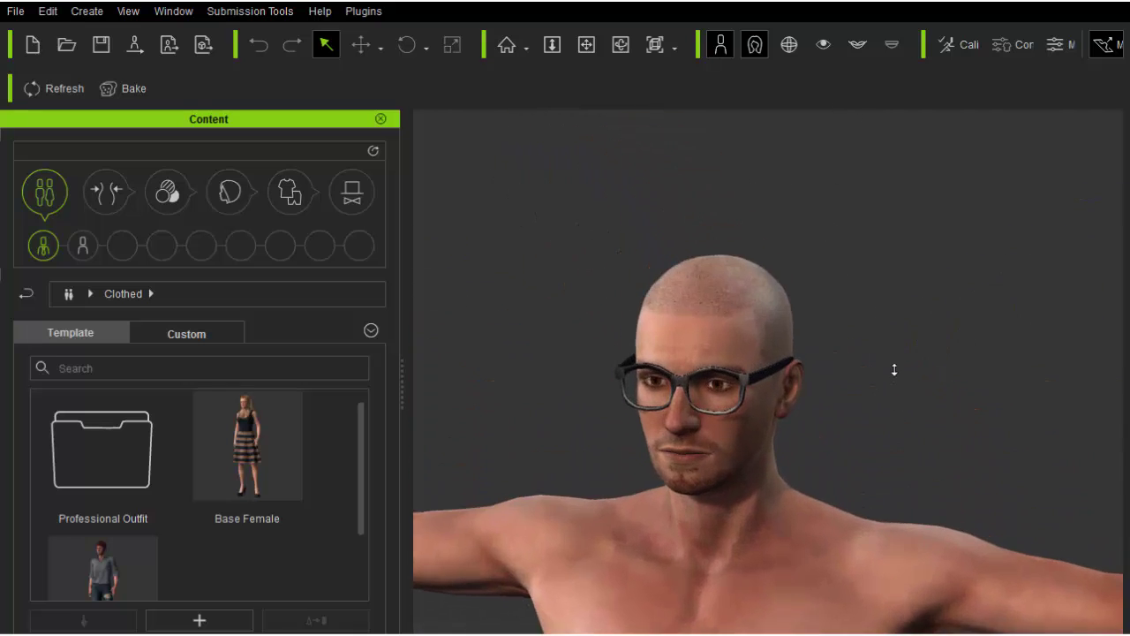
scroll(894, 370, "up", 2)
right_click_drag(896, 348, 972, 277)
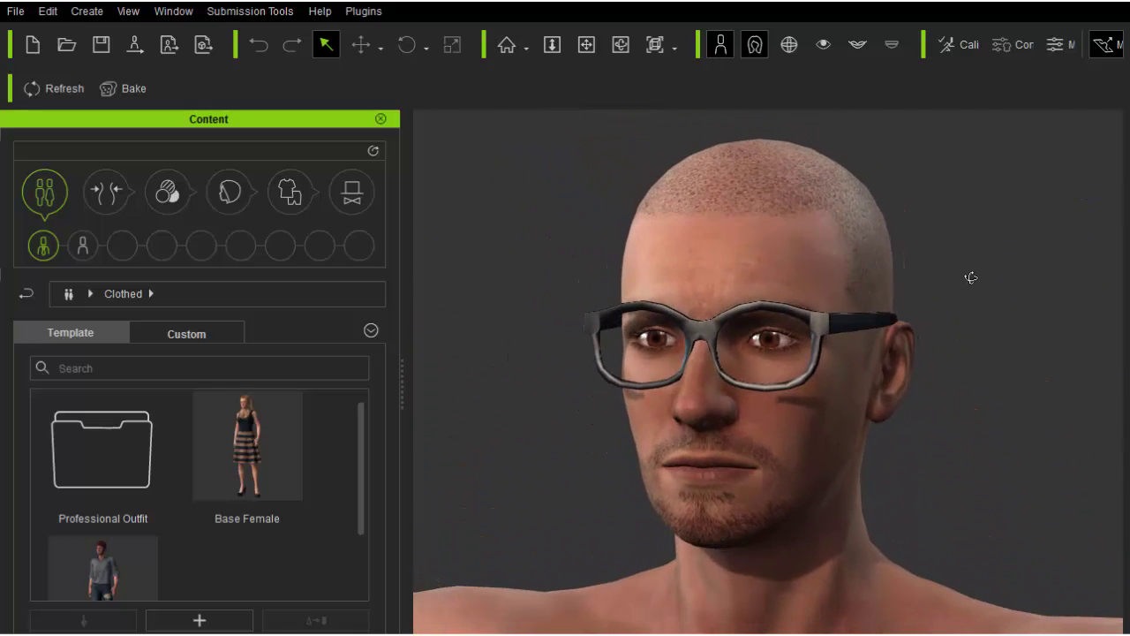
left_click(623, 325)
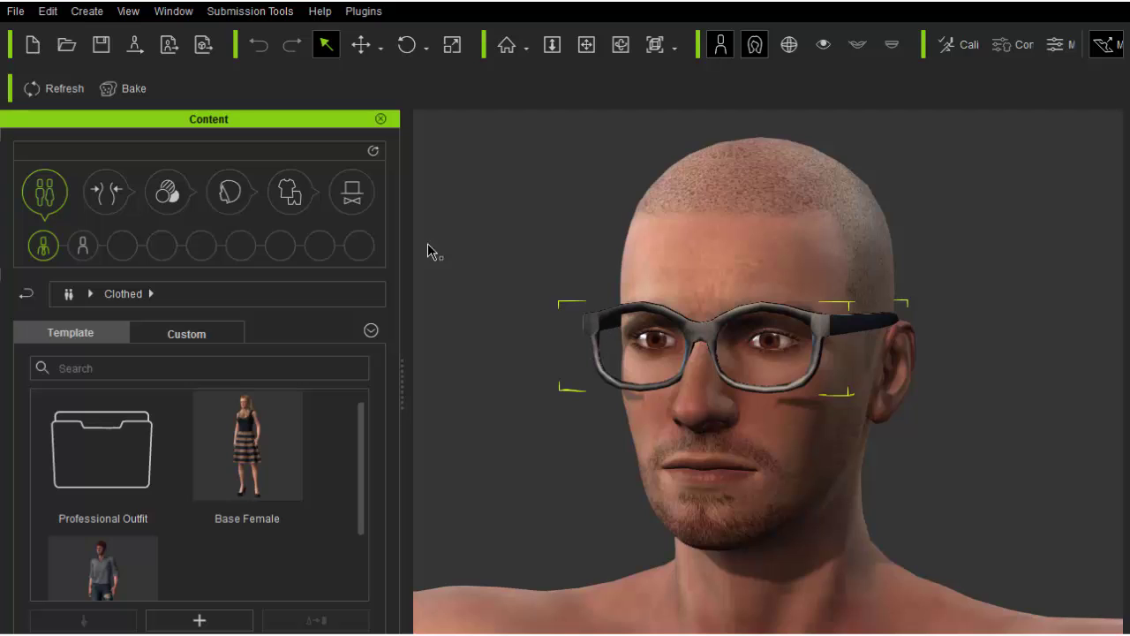
Add the glasses to the Custom Head accessory library named 'Hipster Glasses'
left_click(352, 193)
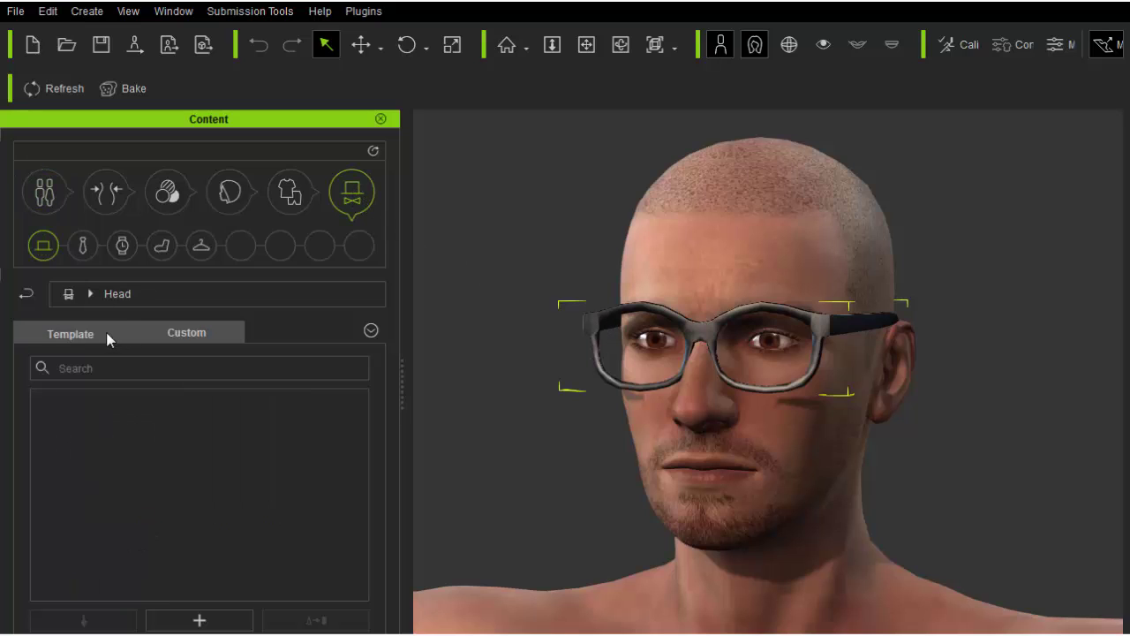
left_click(192, 618)
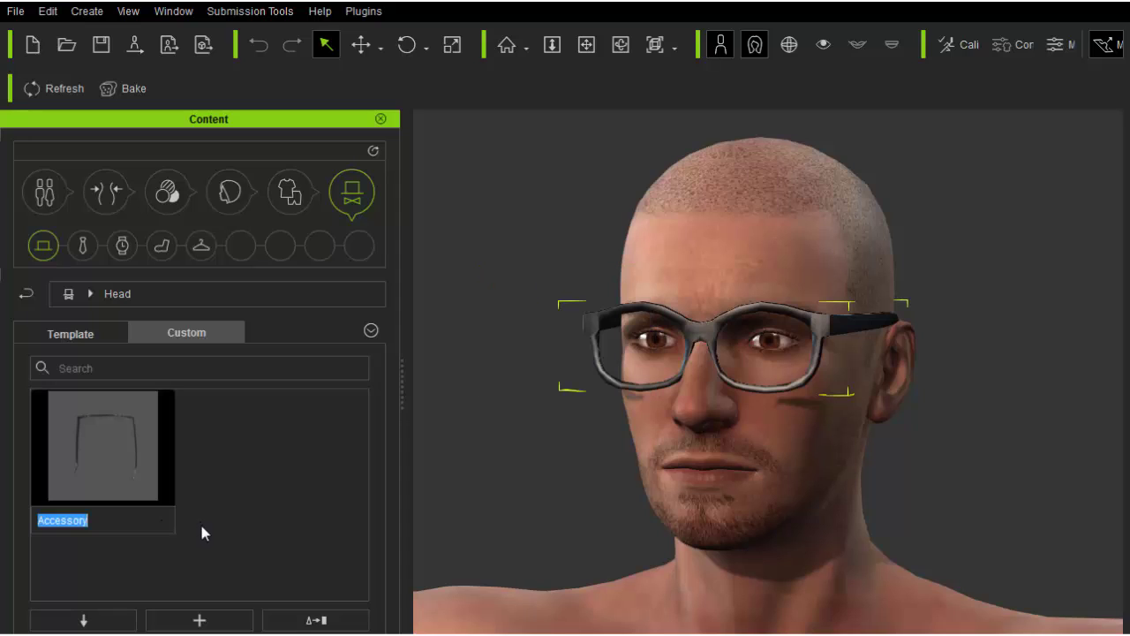
type("Hi")
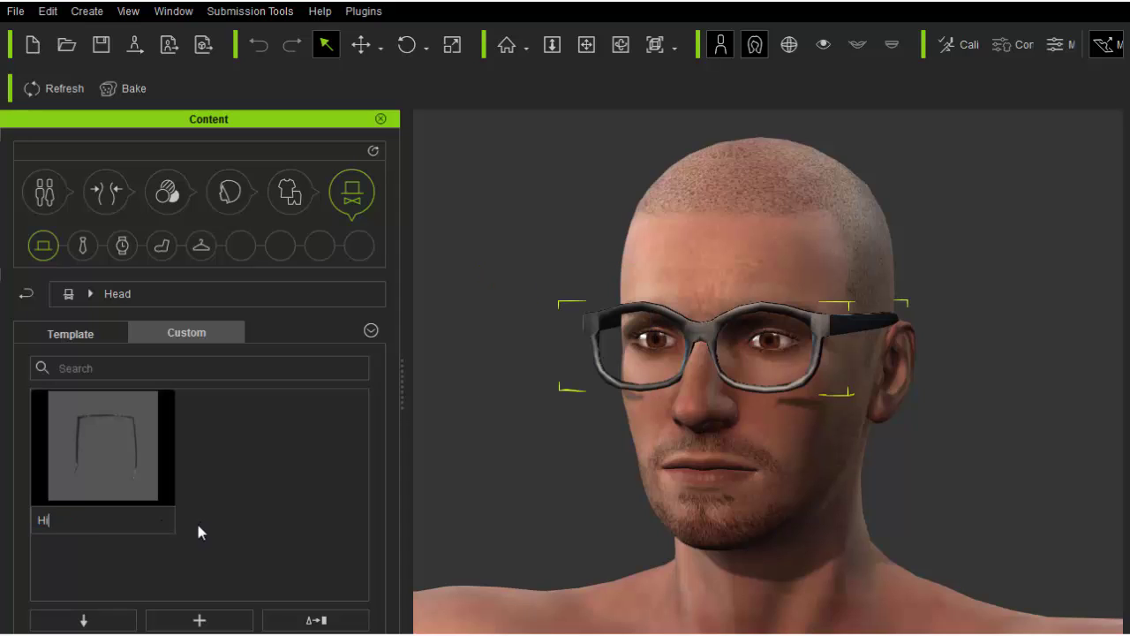
type("pster Glasses")
key("Return")
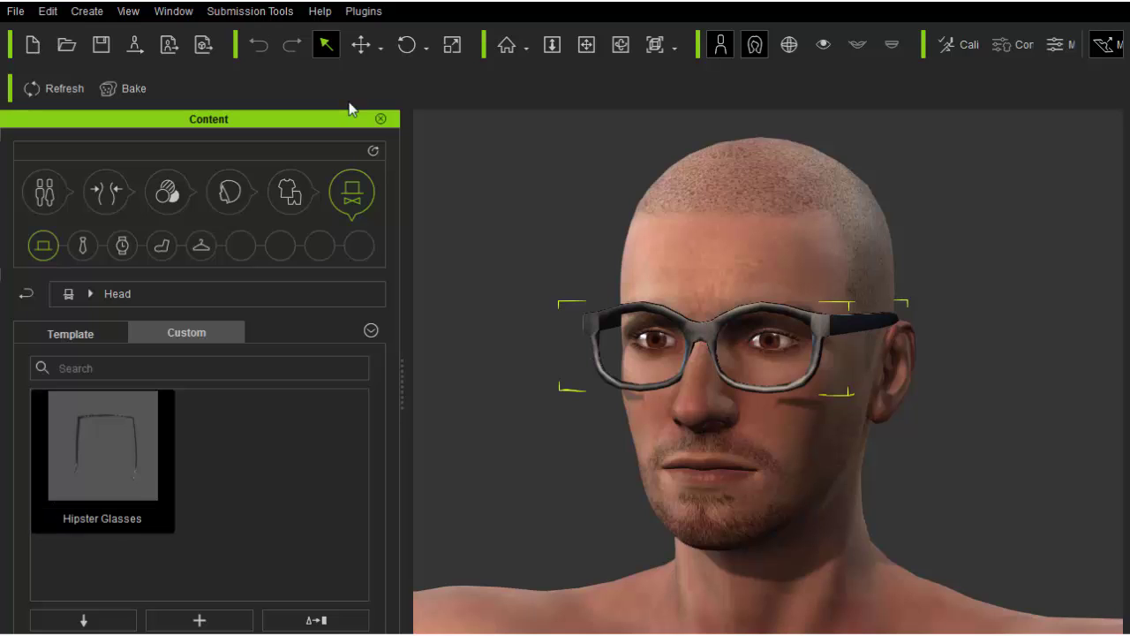
left_click(436, 215)
Start a new project and apply Hipster Glasses from the Custom Head list, framing her head
left_click(16, 12)
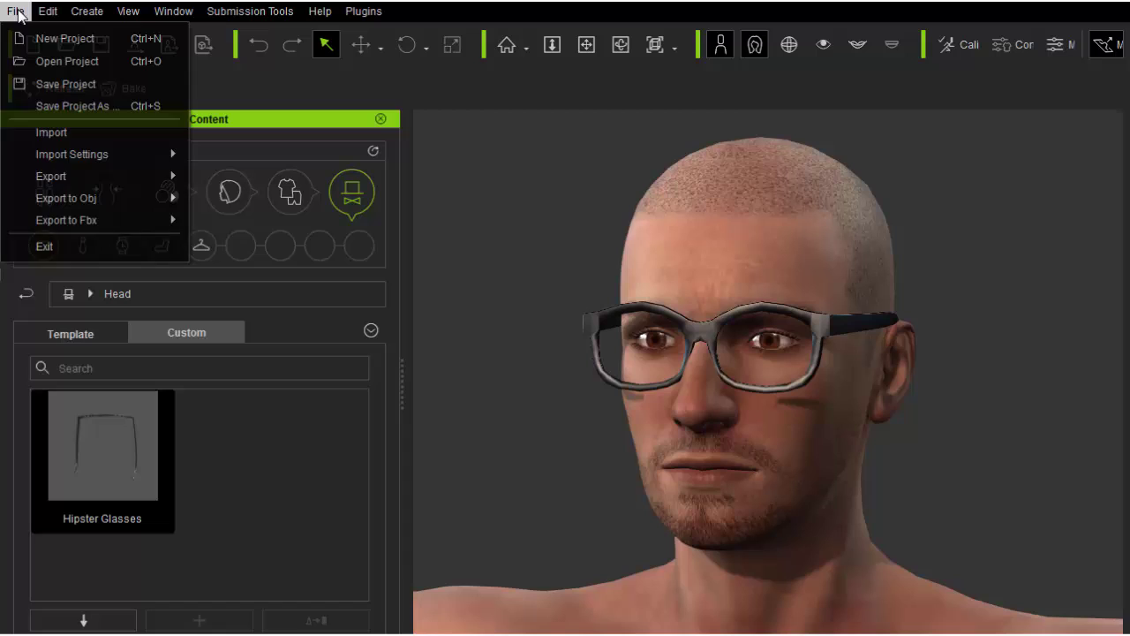
left_click(62, 38)
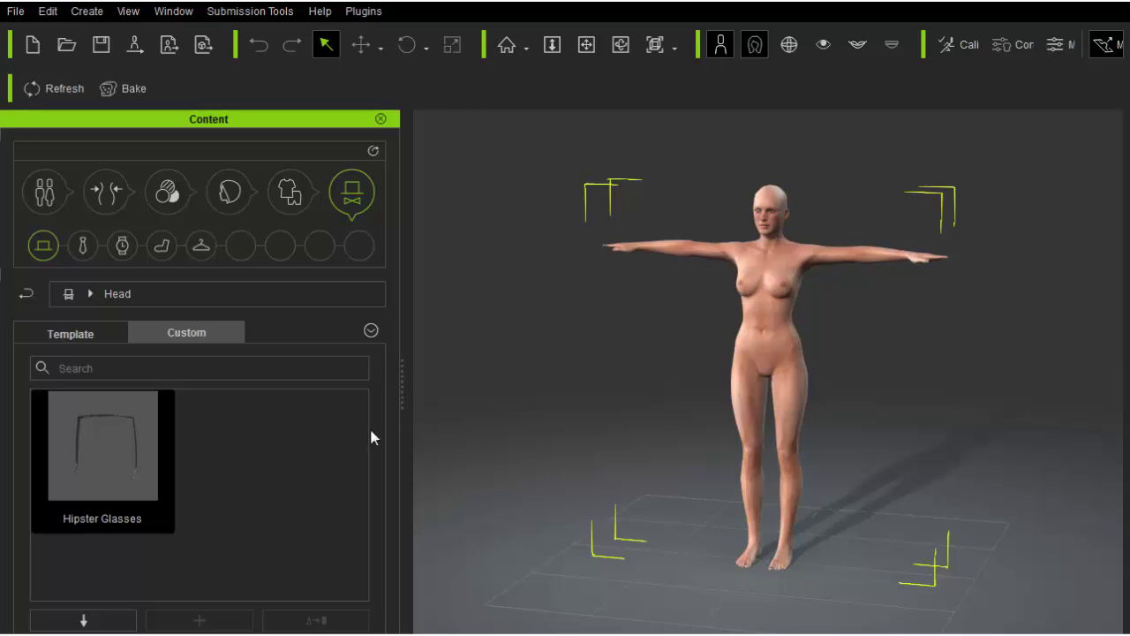
double_click(133, 433)
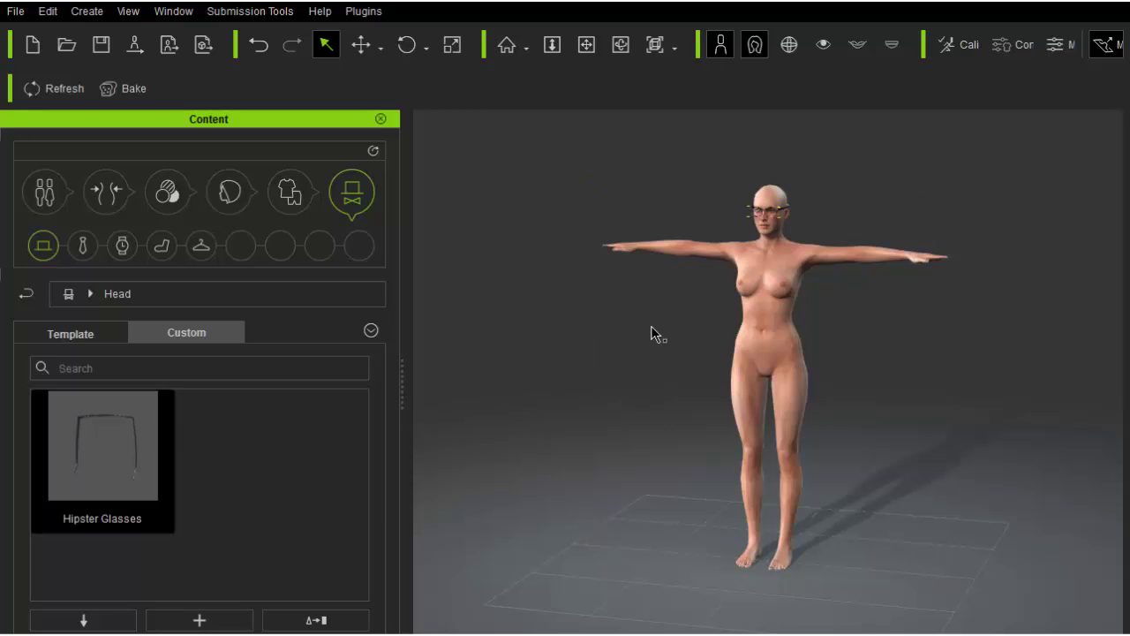
middle_click_drag(671, 351, 630, 397)
scroll(683, 195, "up", 5)
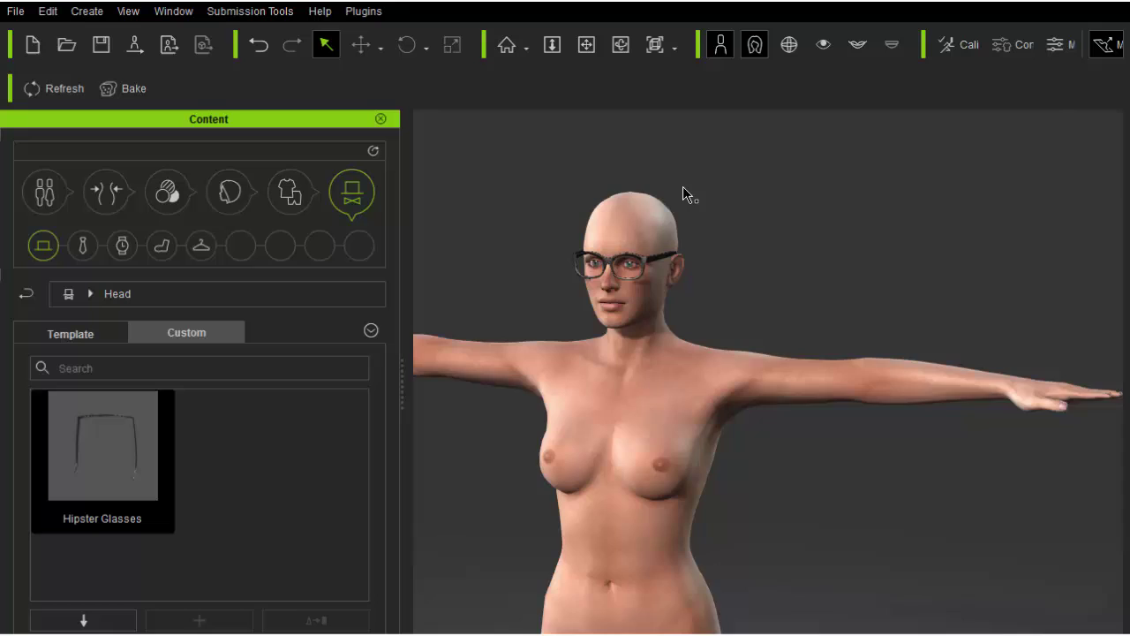
right_click_drag(682, 194, 919, 264)
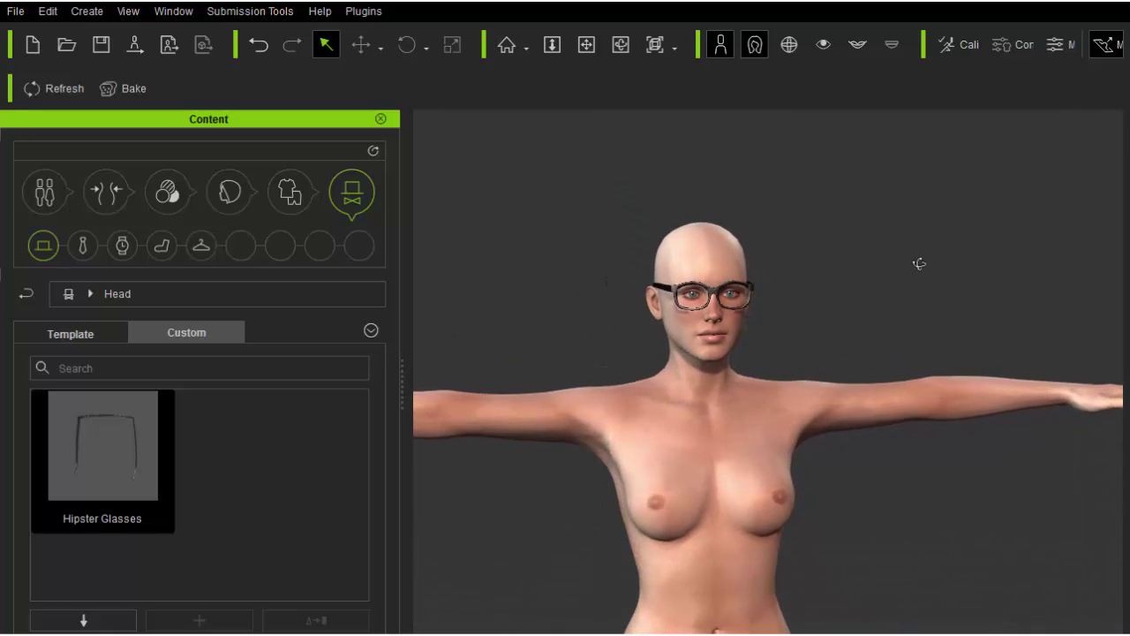
scroll(919, 263, "up", 6)
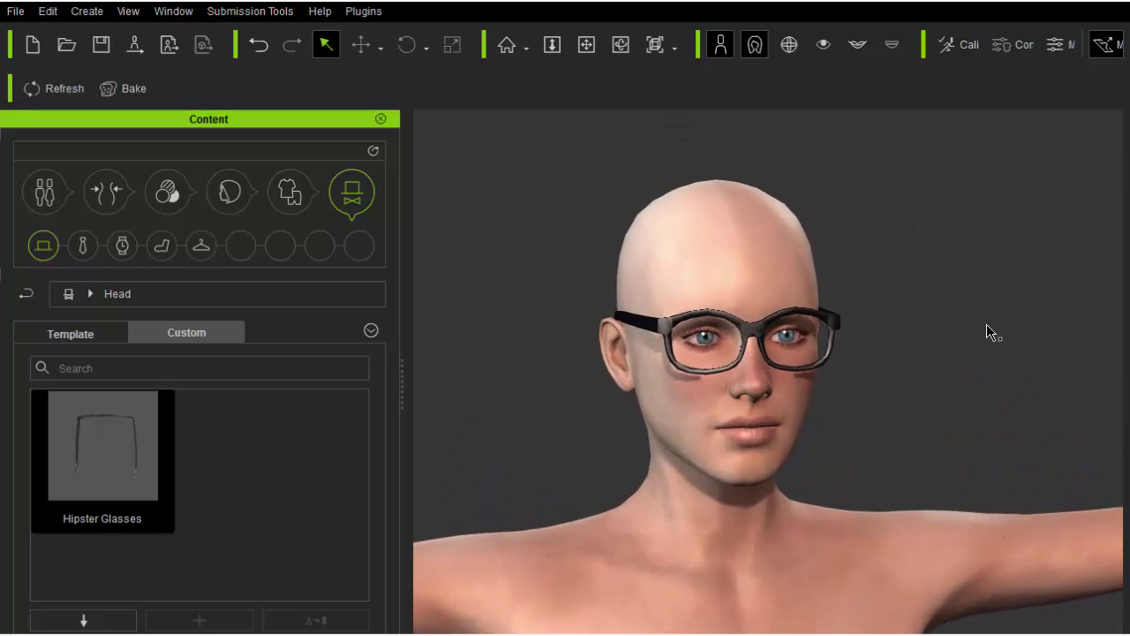
scroll(997, 309, "up", 3)
middle_click_drag(1006, 290, 999, 310)
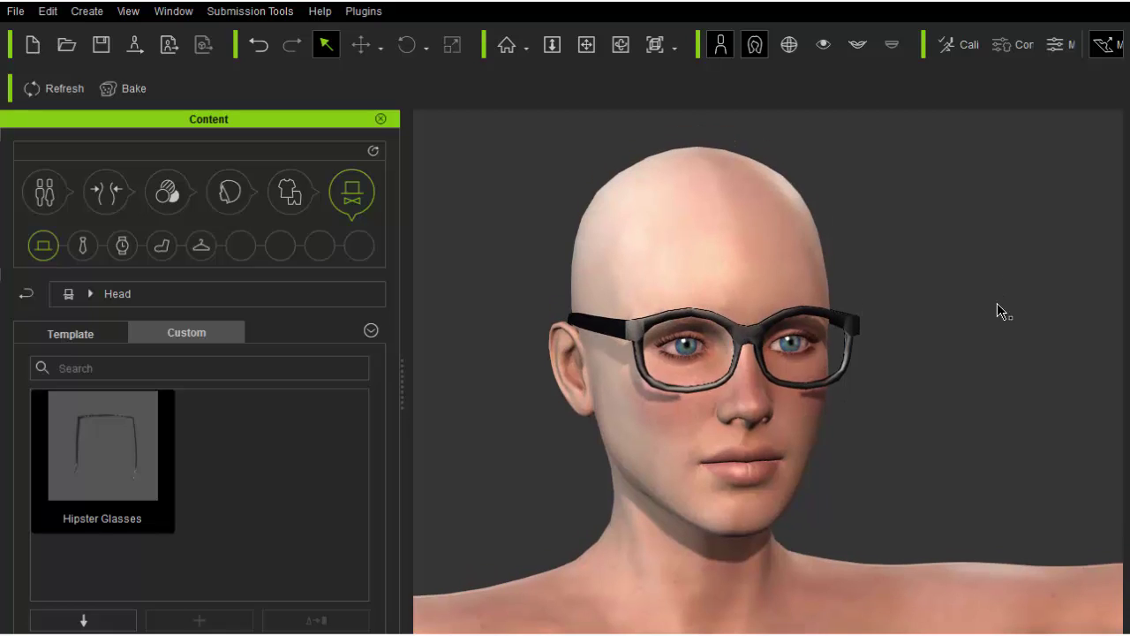
Apply calibration poses 02 and 03 and orbit around the head to inspect the glasses
left_click(966, 46)
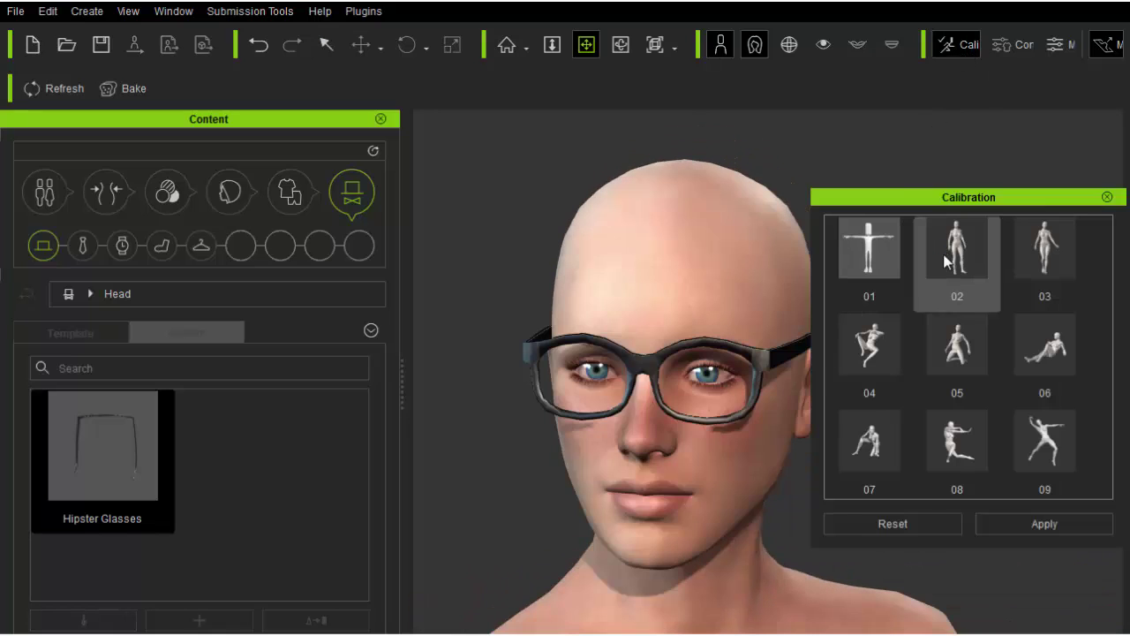
left_click(947, 261)
right_click_drag(789, 297, 1107, 279)
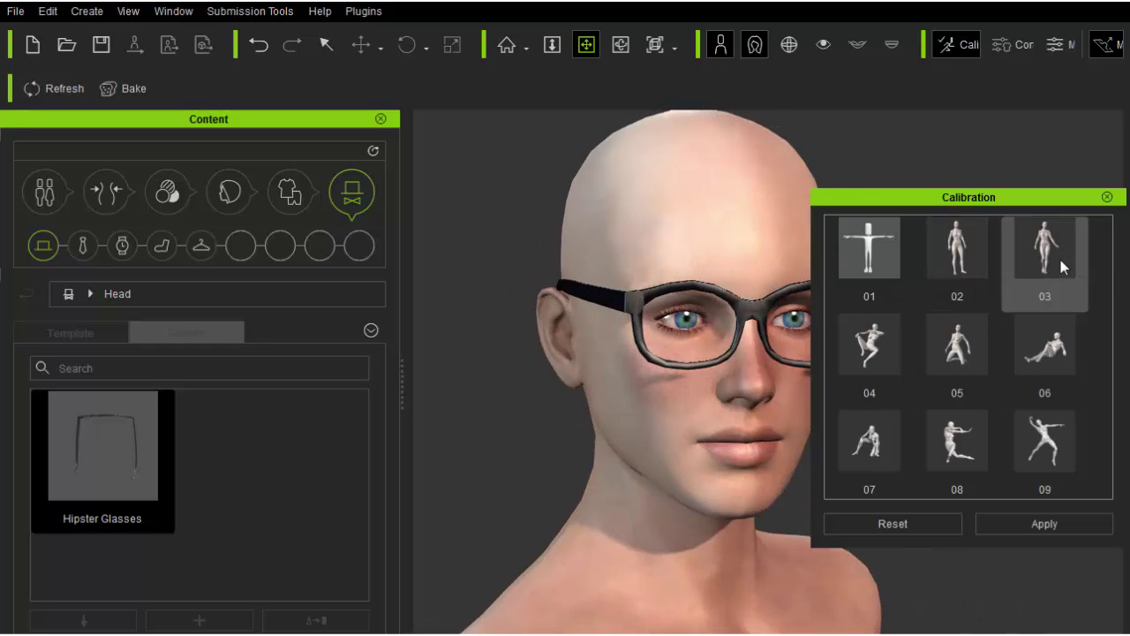
left_click(1064, 268)
left_click_drag(932, 199, 281, 255)
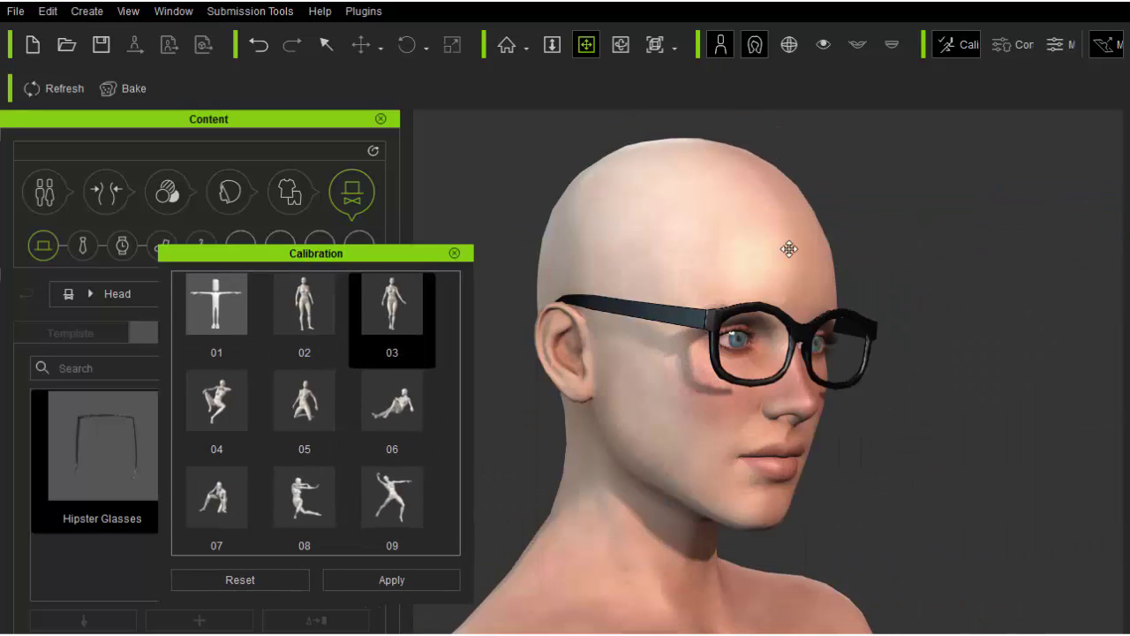
mouse_move(788, 249)
right_mouse_down()
mouse_move(578, 236)
mouse_move(871, 235)
mouse_move(789, 235)
right_mouse_up()
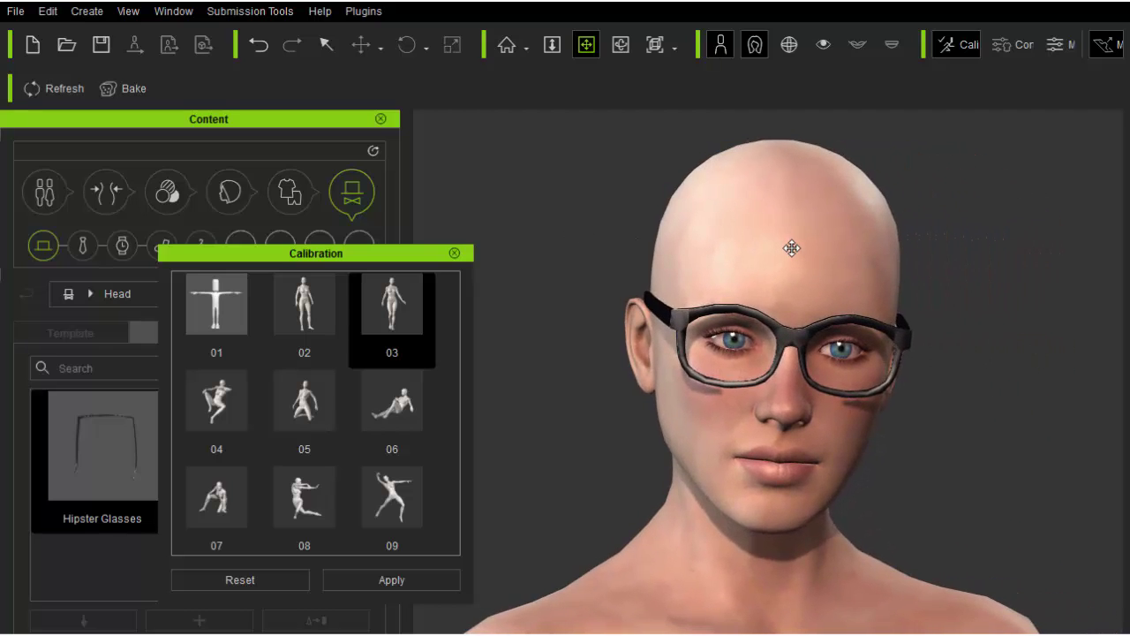